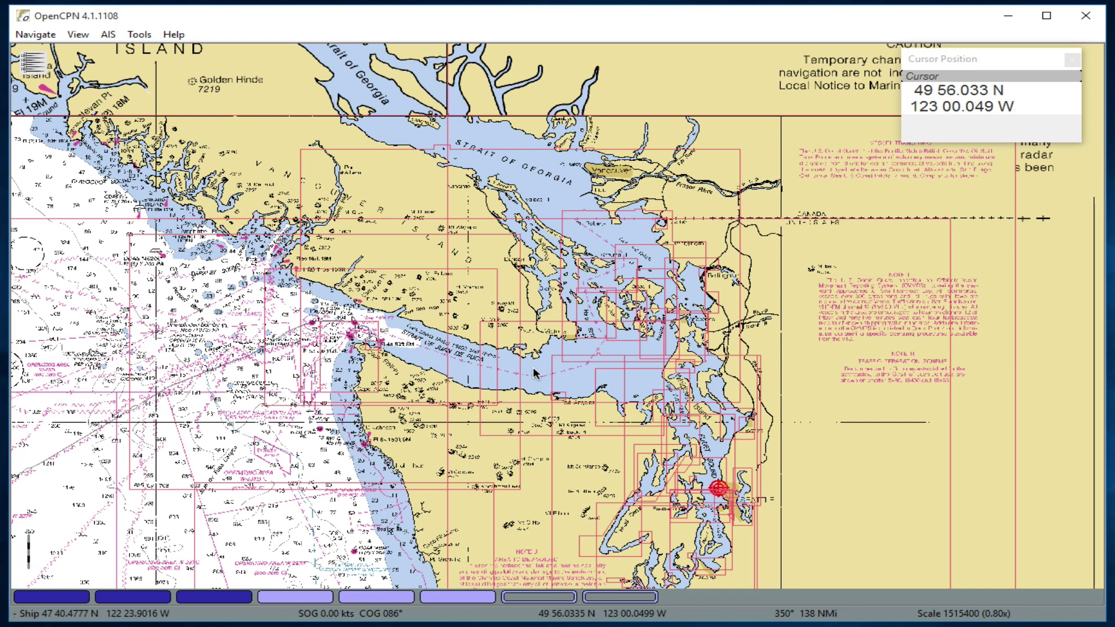
pyautogui.moveTo(579, 376); pyautogui.dragTo(533, 367)
pyautogui.press('Right')
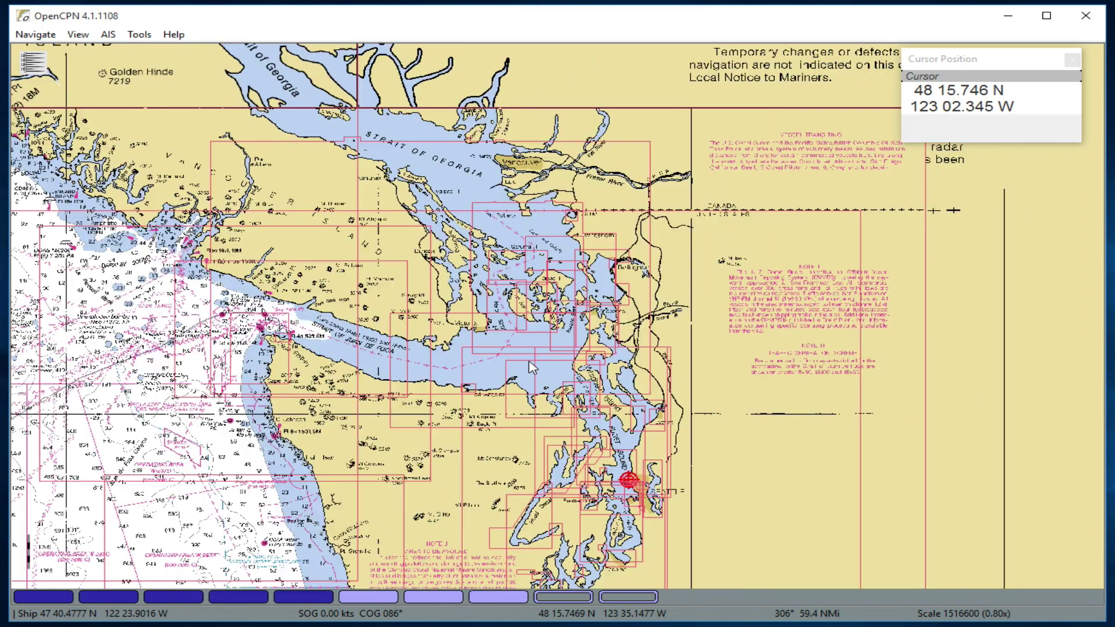
pyautogui.press('Left')
pyautogui.press('Left')
pyautogui.press('Left')
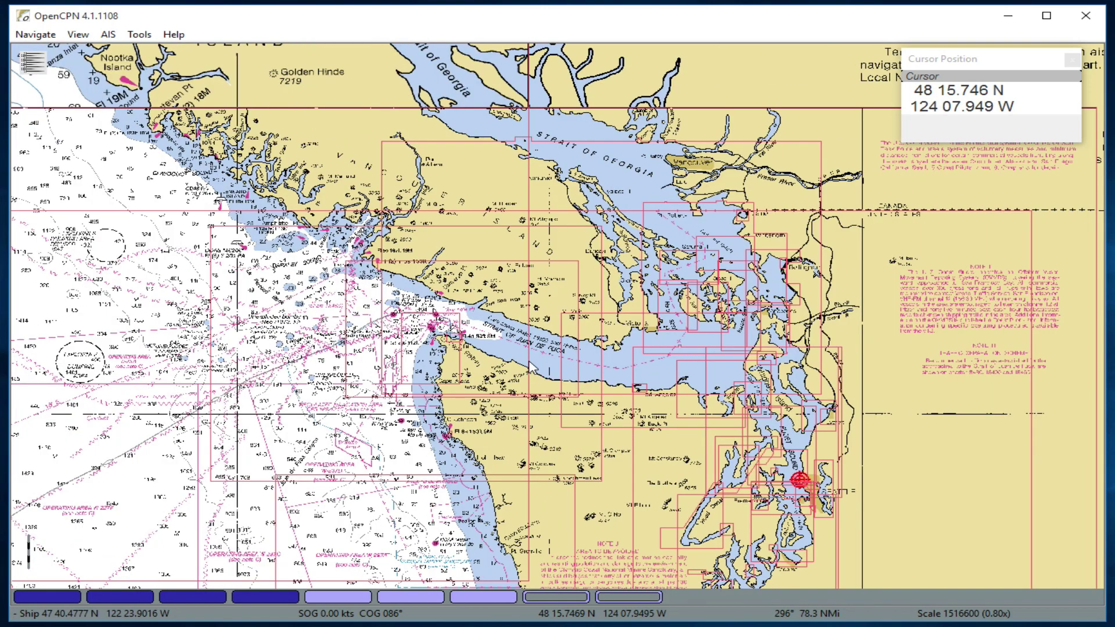
pyautogui.press('Right')
pyautogui.press('Right')
pyautogui.press('Down')
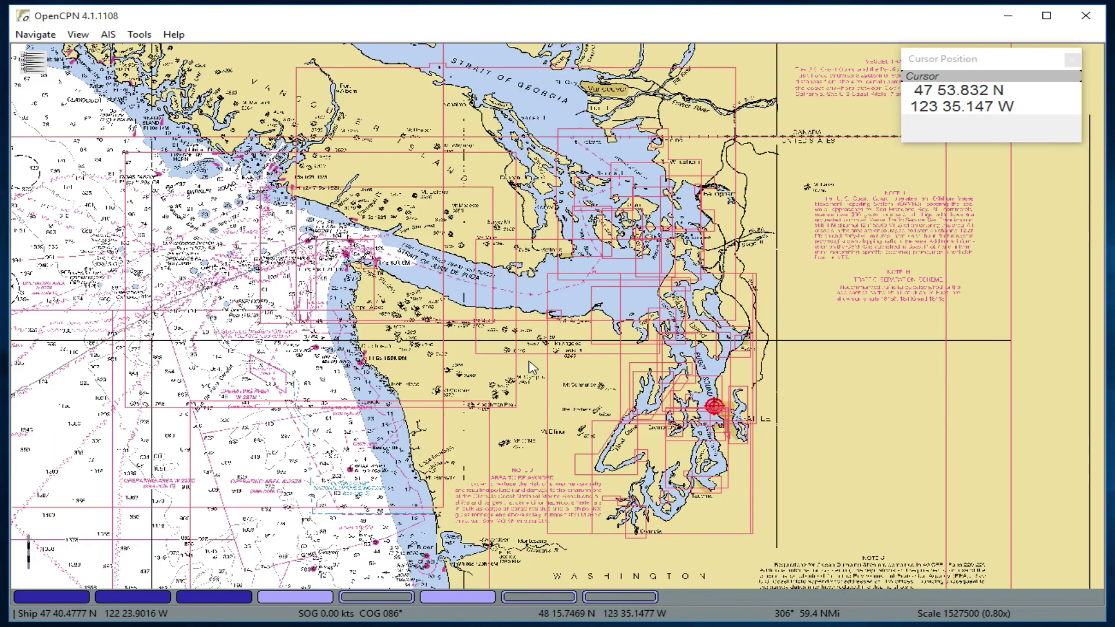
pyautogui.press('Up')
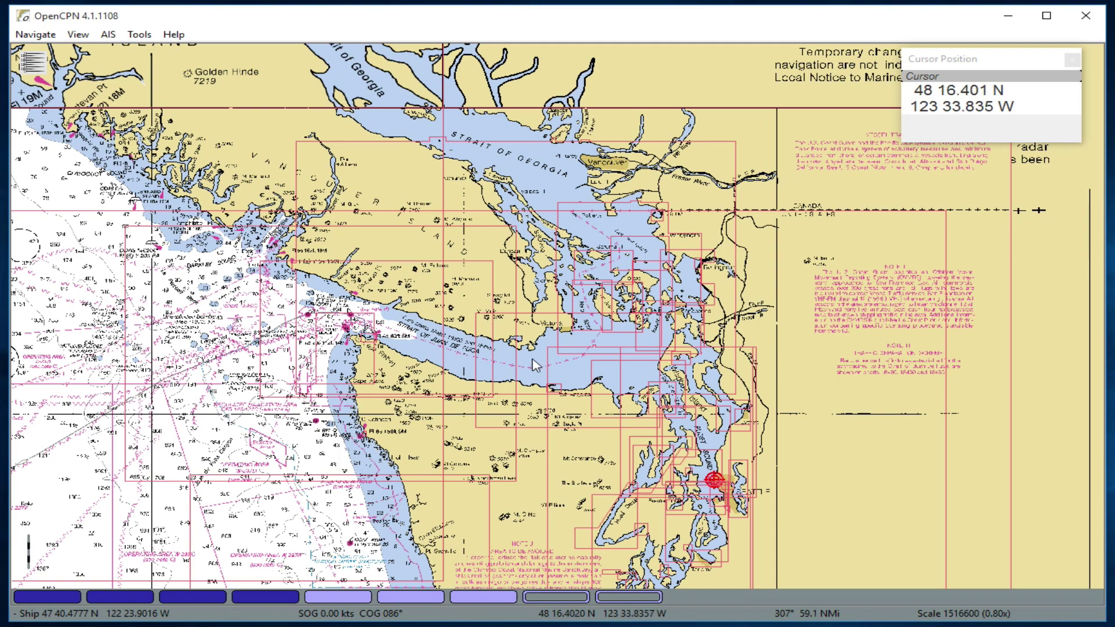
# Step: Zoom in and pan east to centre the strait between Race Rocks and Port Angeles
pyautogui.press('+')
pyautogui.press('+')
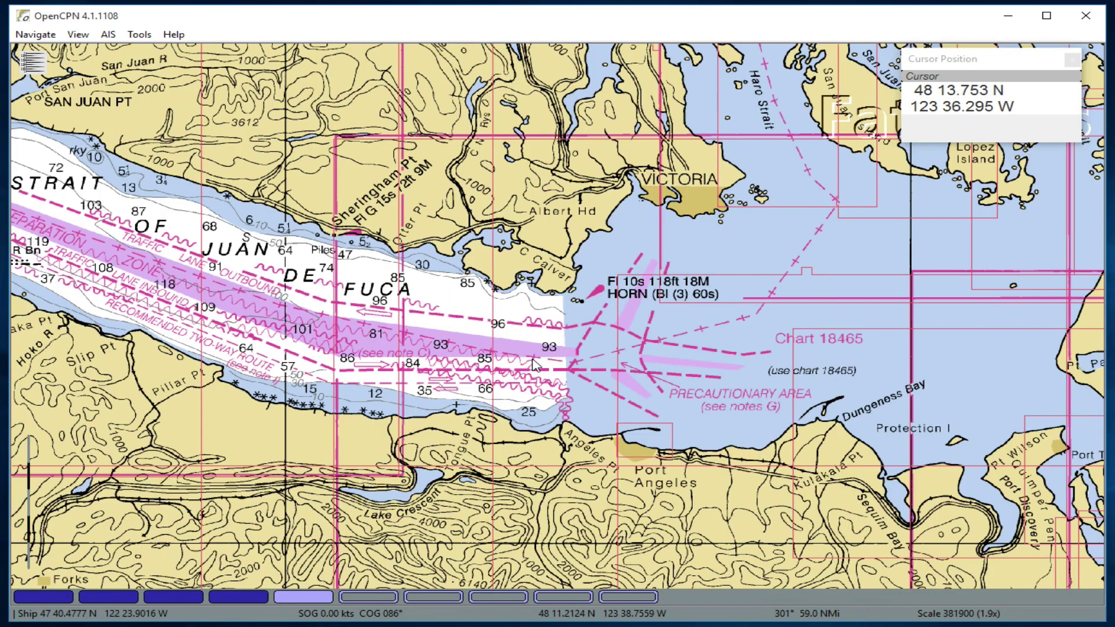
pyautogui.scroll(1, 535, 366)
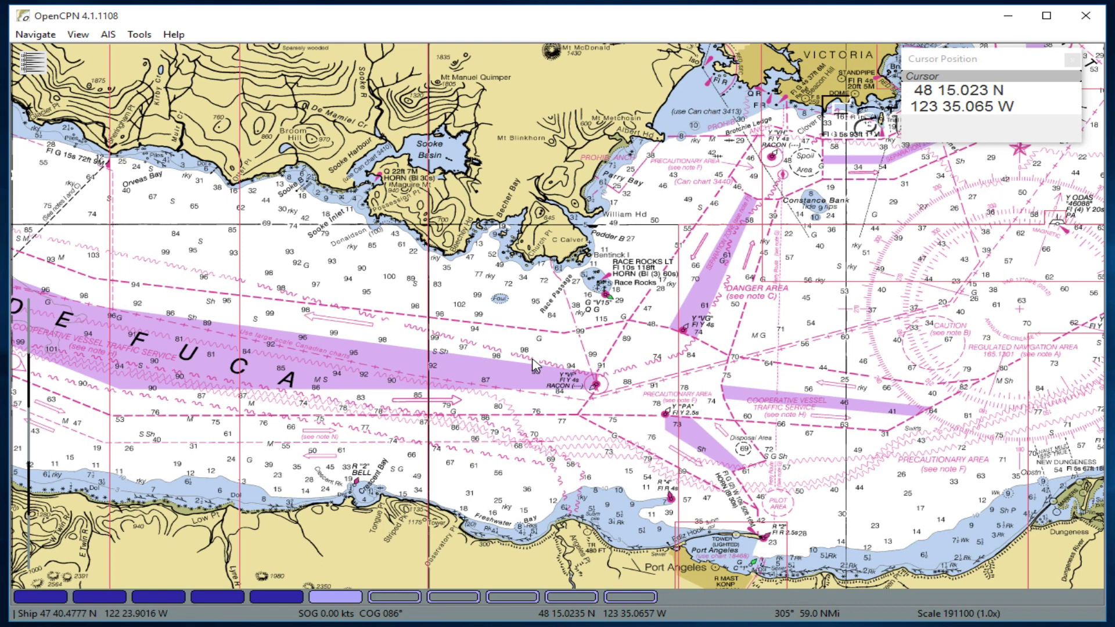
pyautogui.moveTo(694, 383); pyautogui.dragTo(546, 325)
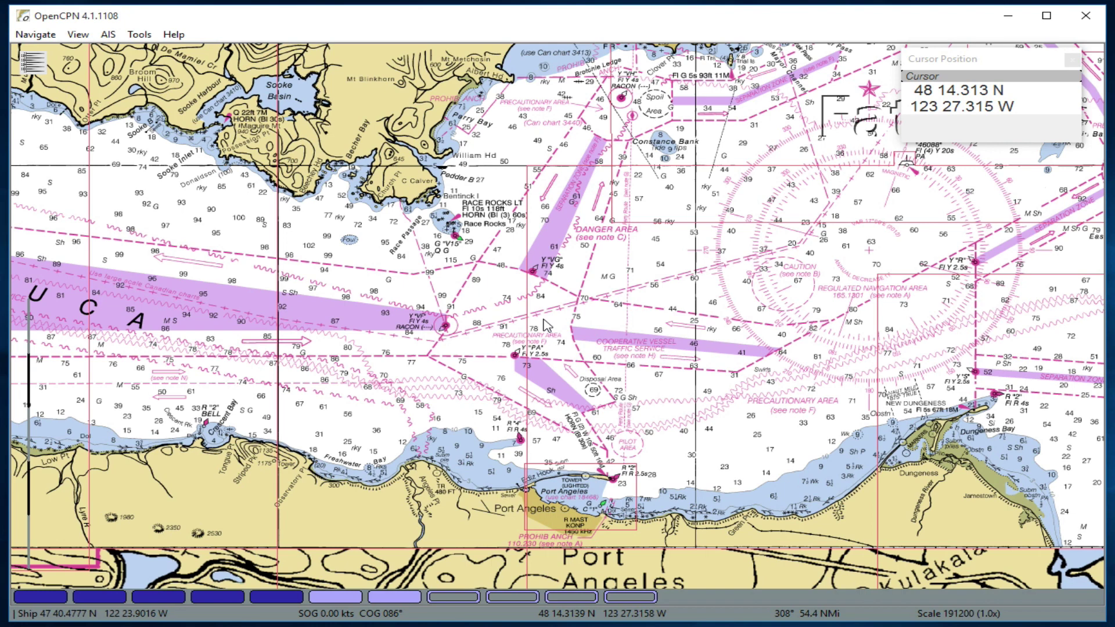
pyautogui.moveTo(570, 334); pyautogui.dragTo(586, 331)
pyautogui.scroll(2, 584, 325)
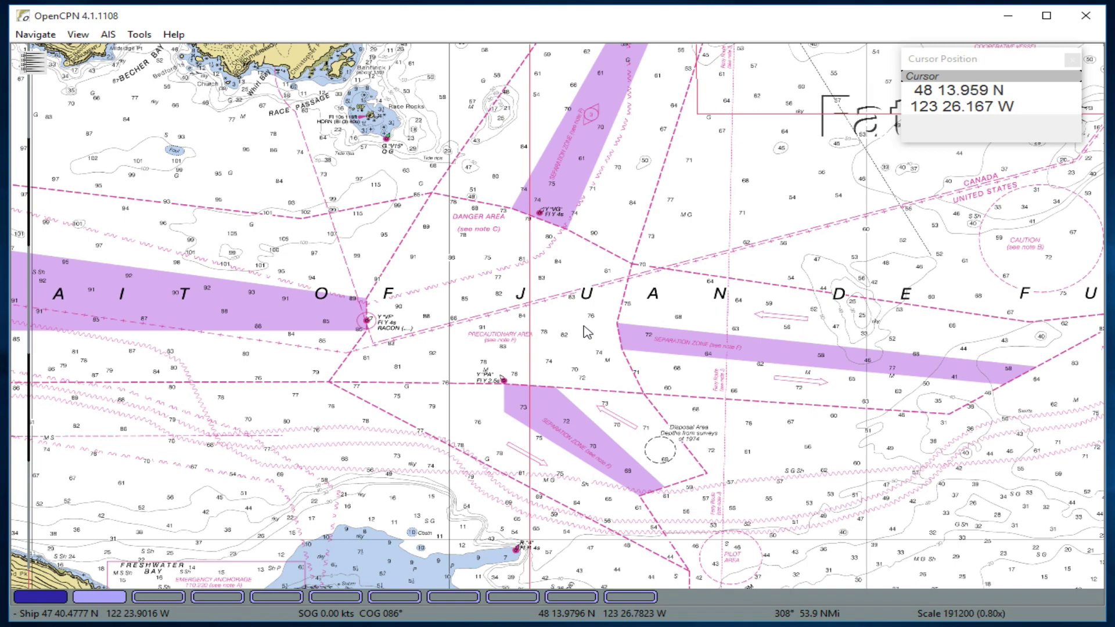
pyautogui.scroll(-2, 584, 327)
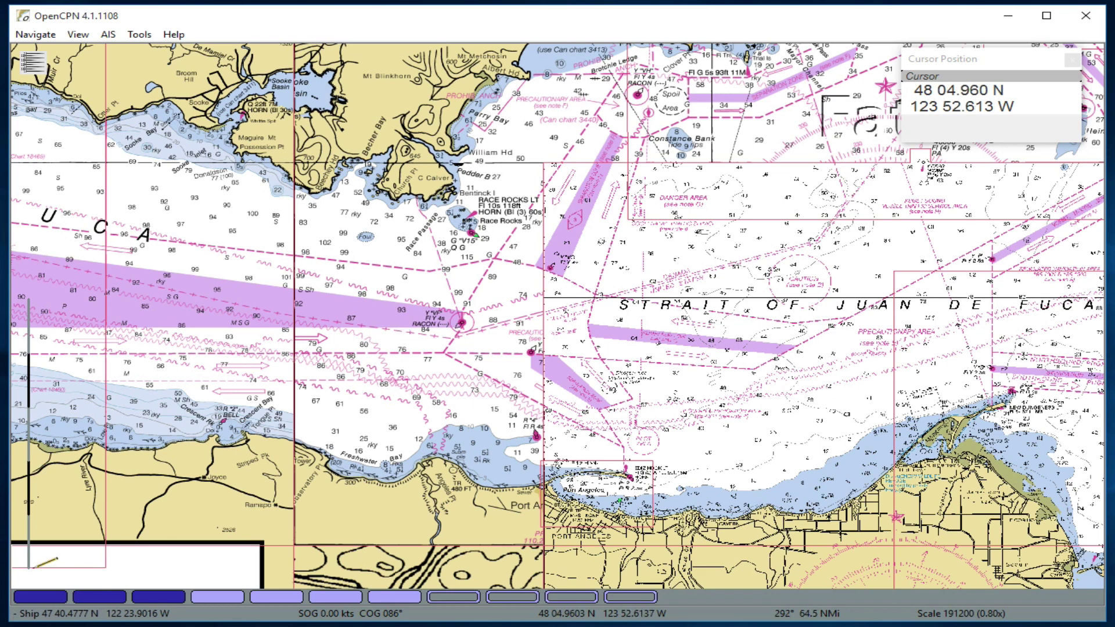
# Step: Pan the chart west toward Crescent Bay, and discard an accidentally started route waypoint
pyautogui.moveTo(26, 575); pyautogui.dragTo(182, 495)
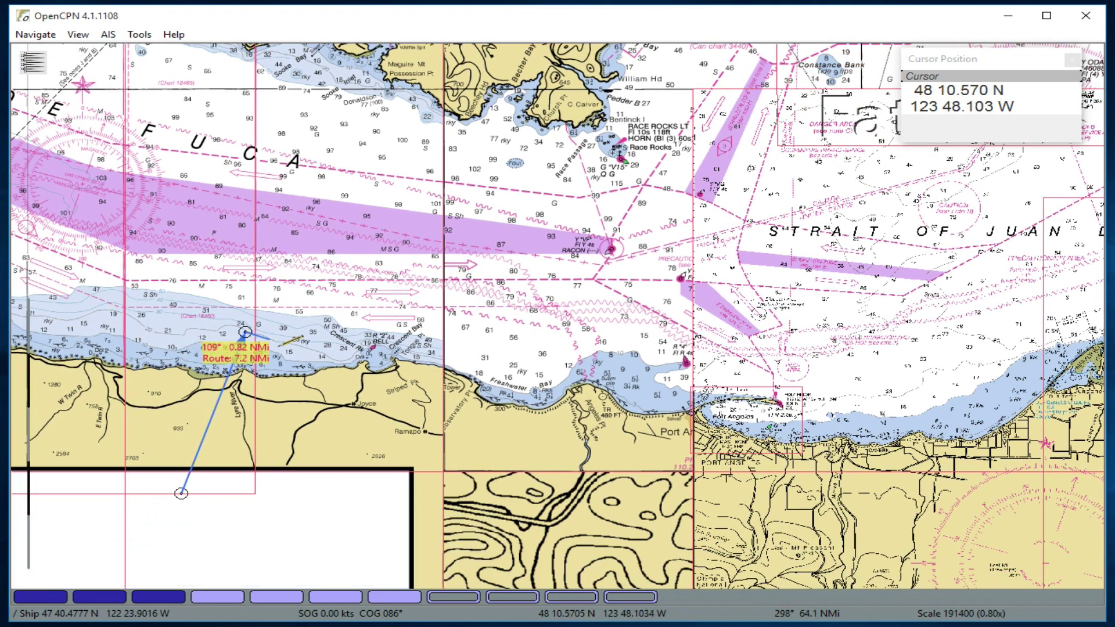
pyautogui.click(245, 332)
pyautogui.press('Escape')
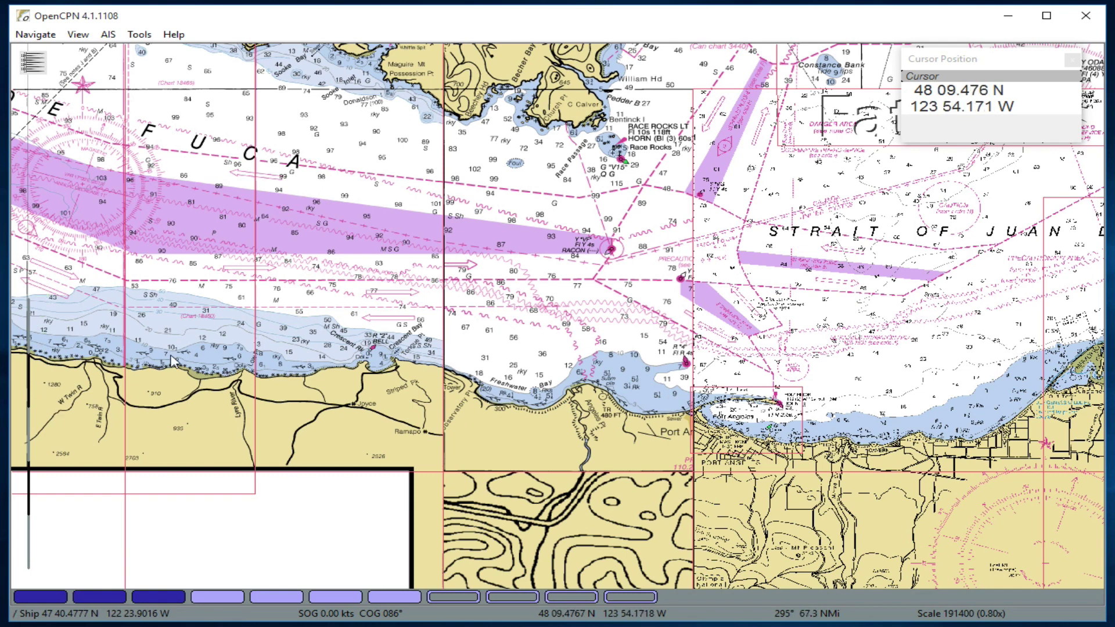
# Step: Adjust the zoom and pan west to frame the shore from Lake Crescent to Port Angeles
pyautogui.scroll(1, 185, 342)
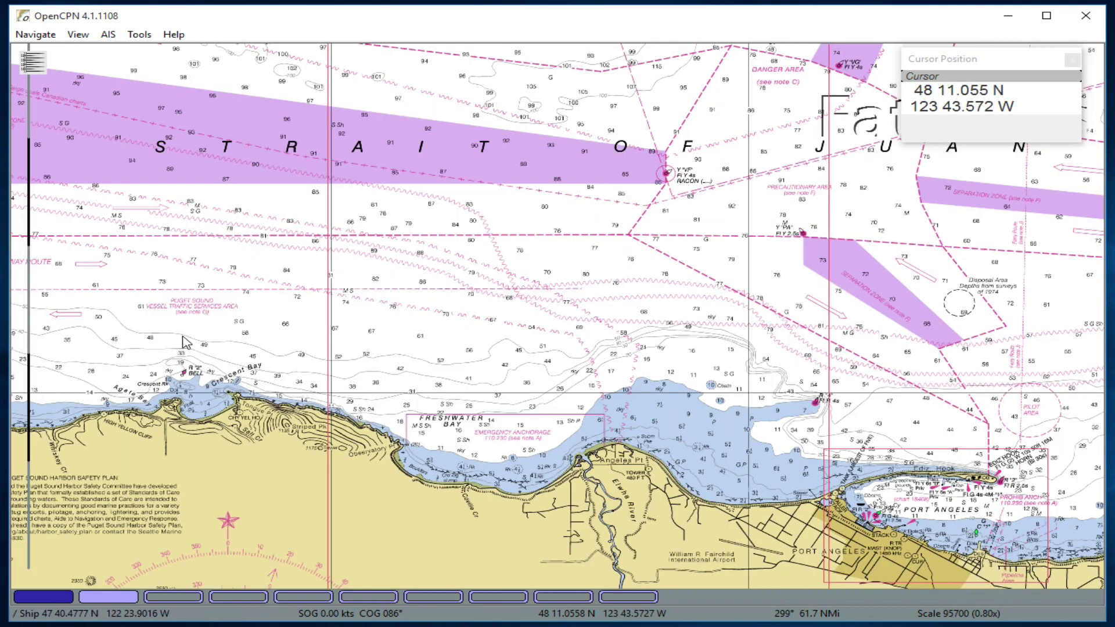
pyautogui.scroll(1, 185, 343)
pyautogui.scroll(-2, 184, 343)
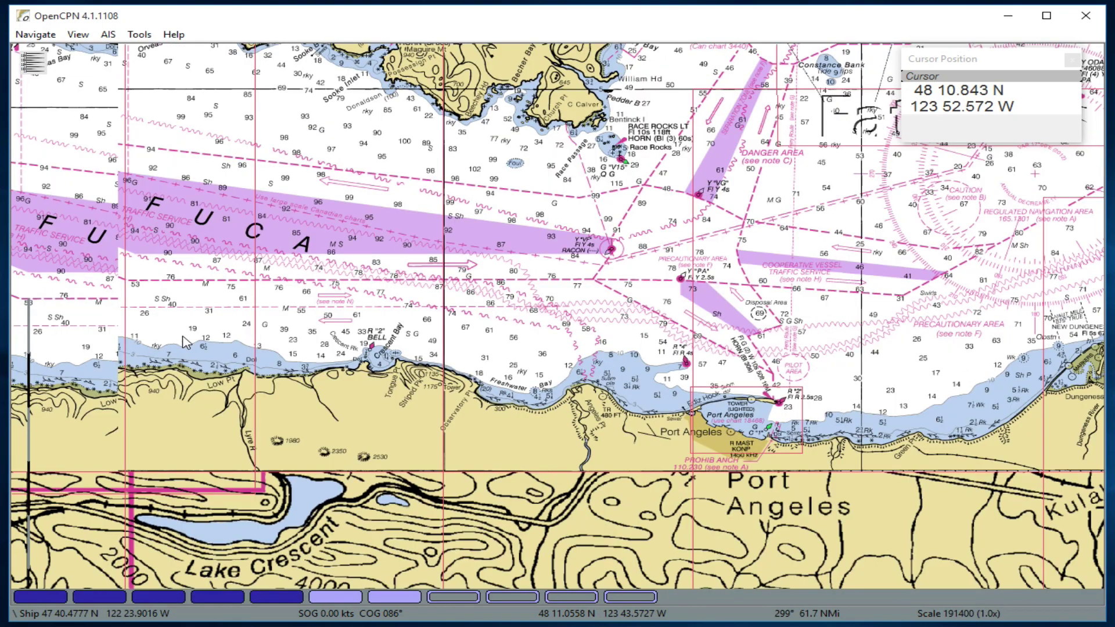
pyautogui.scroll(-1, 184, 343)
pyautogui.scroll(2, 185, 342)
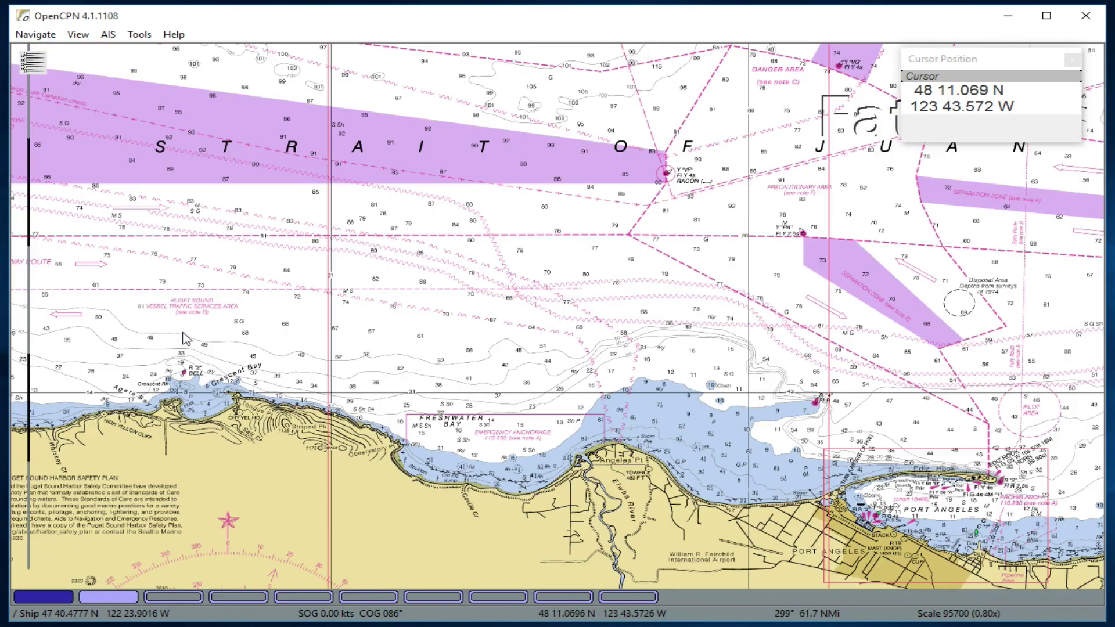
pyautogui.moveTo(211, 303); pyautogui.dragTo(309, 303)
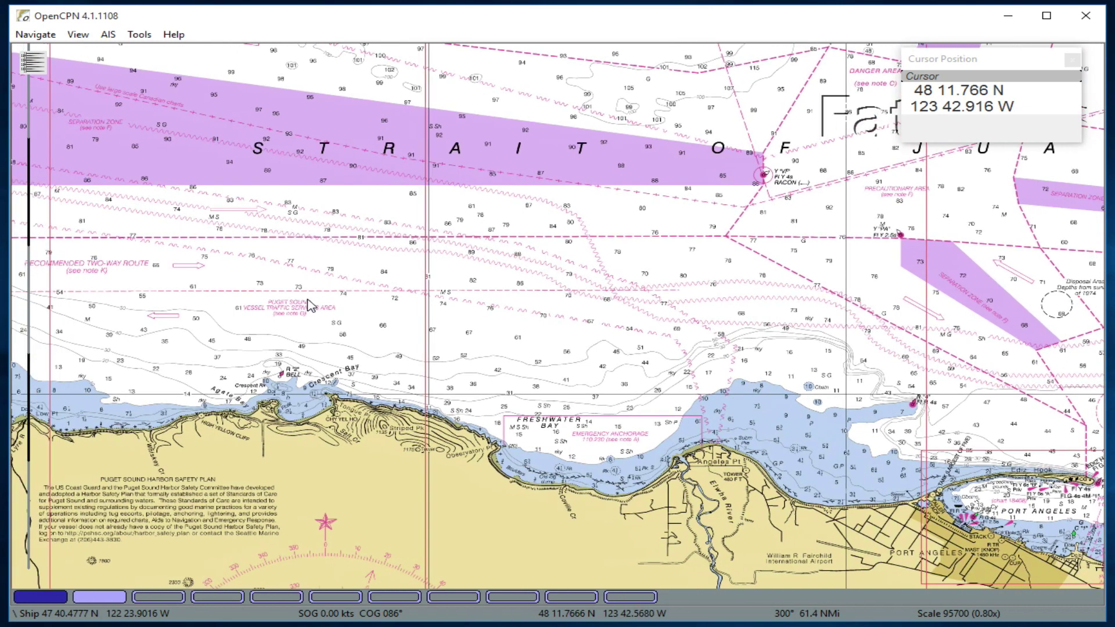
pyautogui.scroll(-1, 212, 209)
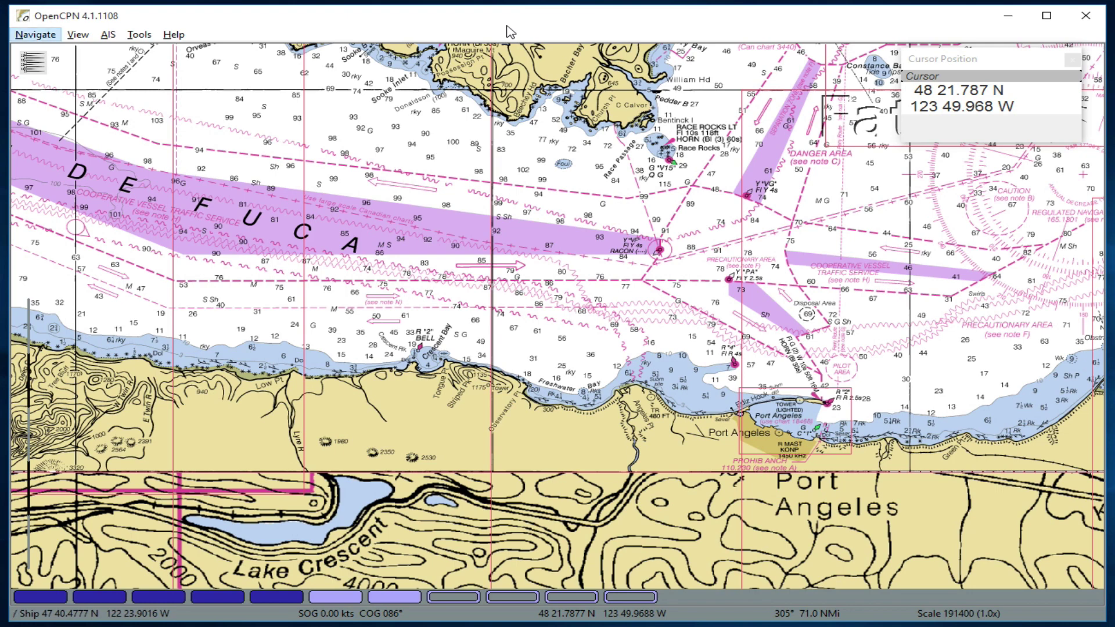
# Step: Step the chart zoom in and out, settling at 0.90x, scale 227300
pyautogui.press('alt')
pyautogui.press('+')
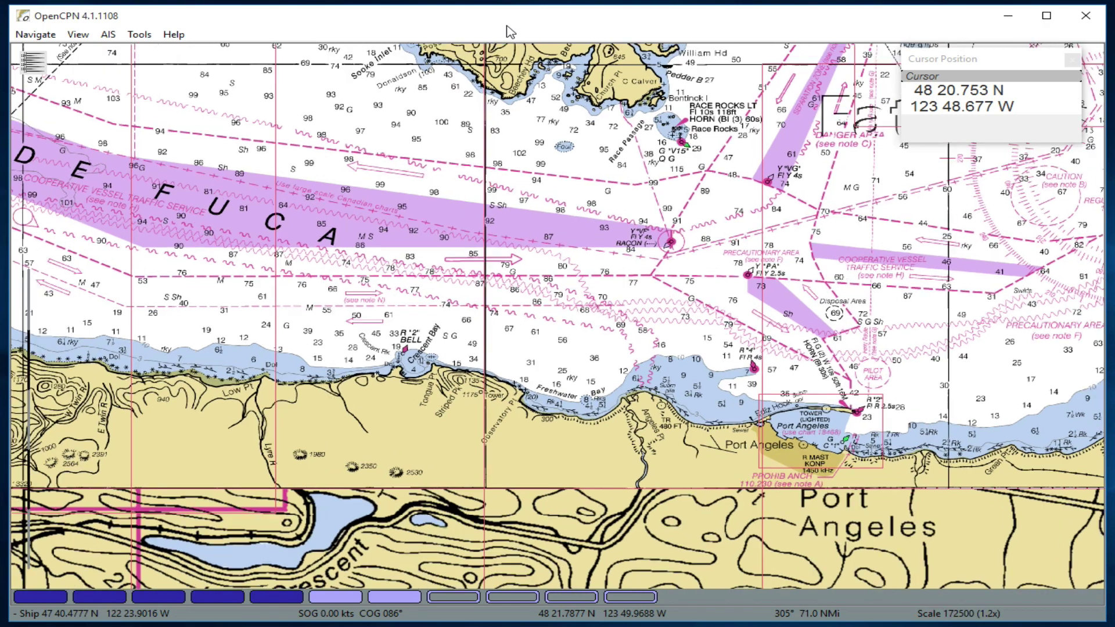
pyautogui.press('-')
pyautogui.press('-')
pyautogui.press('-')
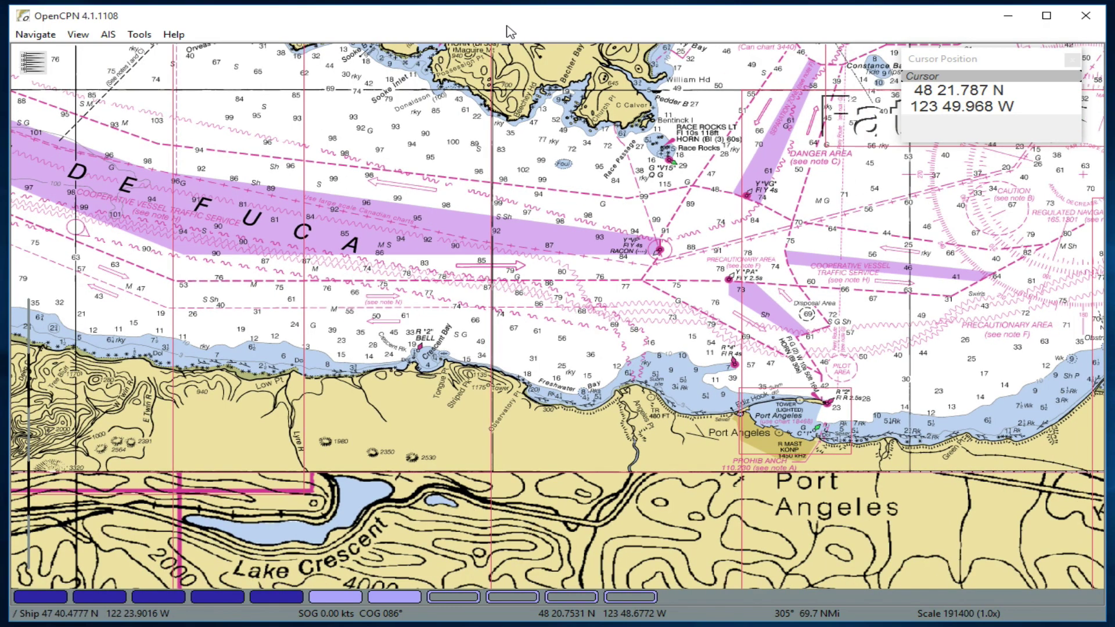
pyautogui.press('+')
pyautogui.press('+')
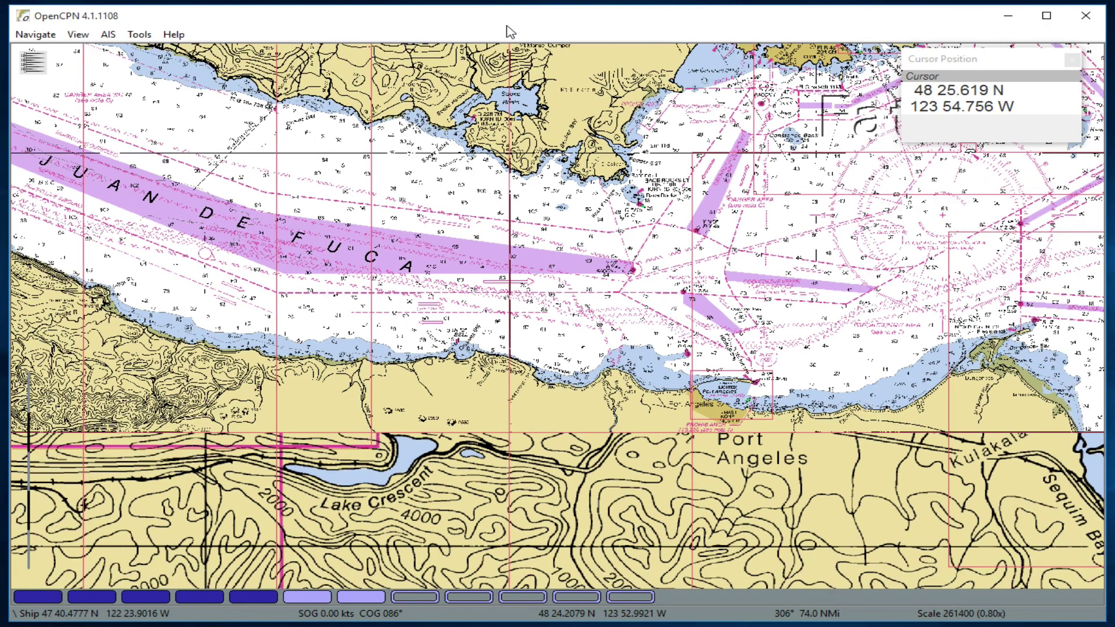
pyautogui.press('-')
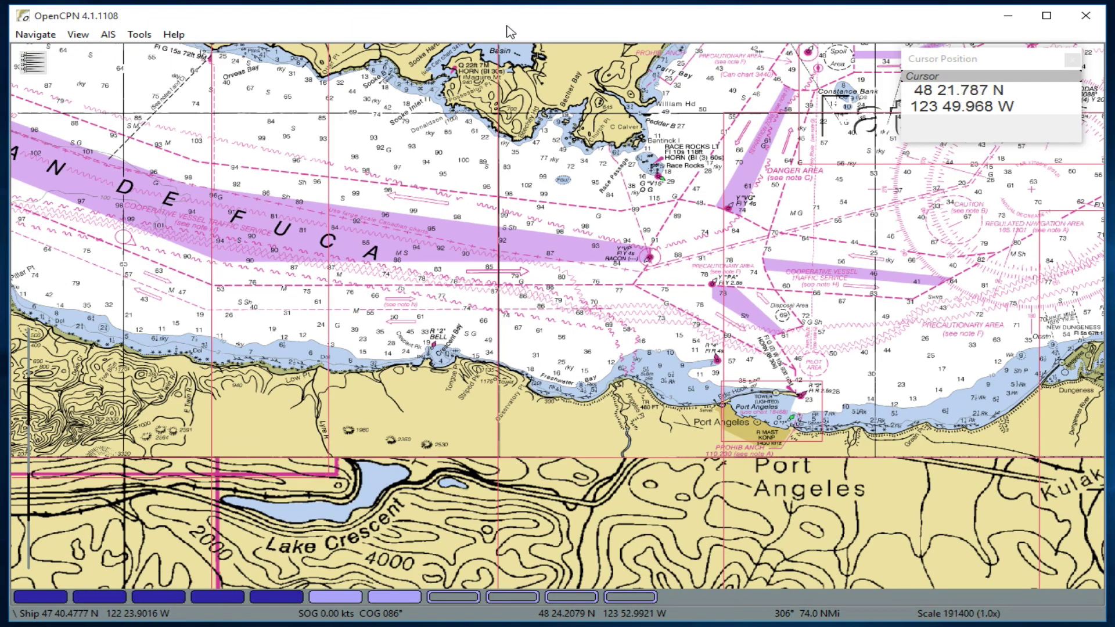
pyautogui.press('+')
pyautogui.press('+')
pyautogui.press('+')
pyautogui.press('+')
pyautogui.press('+')
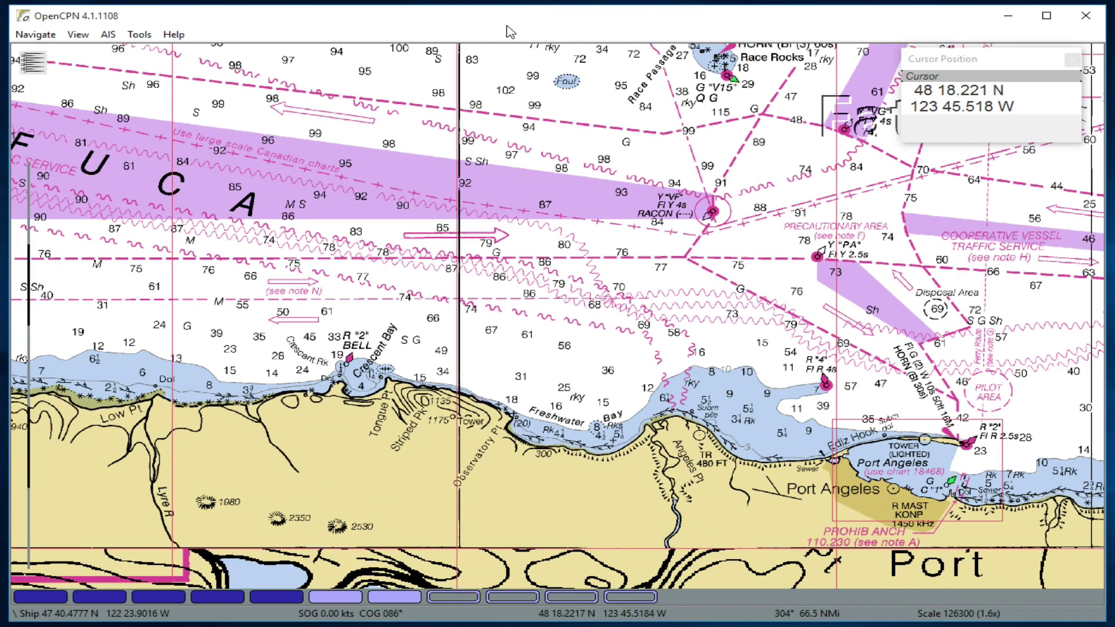
pyautogui.press('+')
pyautogui.press('-')
pyautogui.press('-')
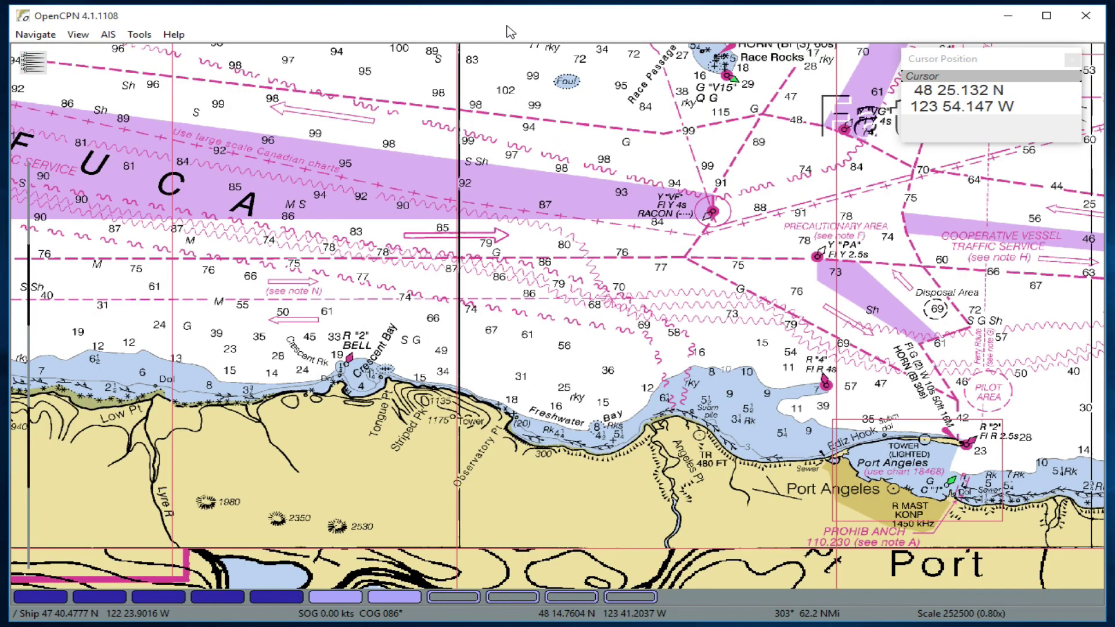
pyautogui.press('+')
pyautogui.press('+')
pyautogui.press('+')
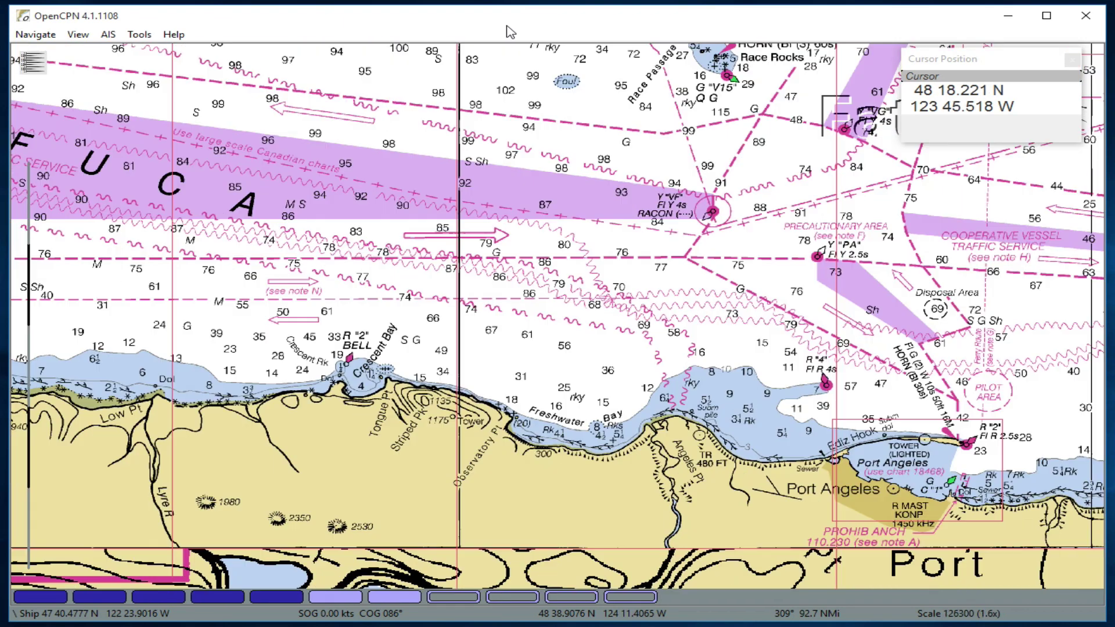
pyautogui.press('-')
pyautogui.press('-')
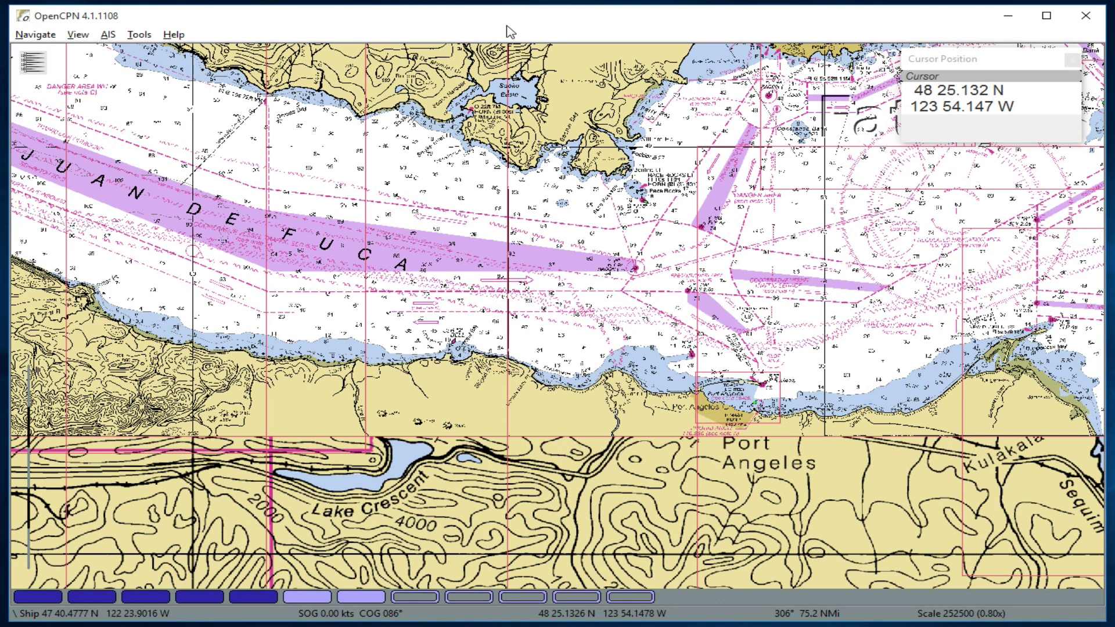
pyautogui.press('+')
pyautogui.press('+')
pyautogui.press('+')
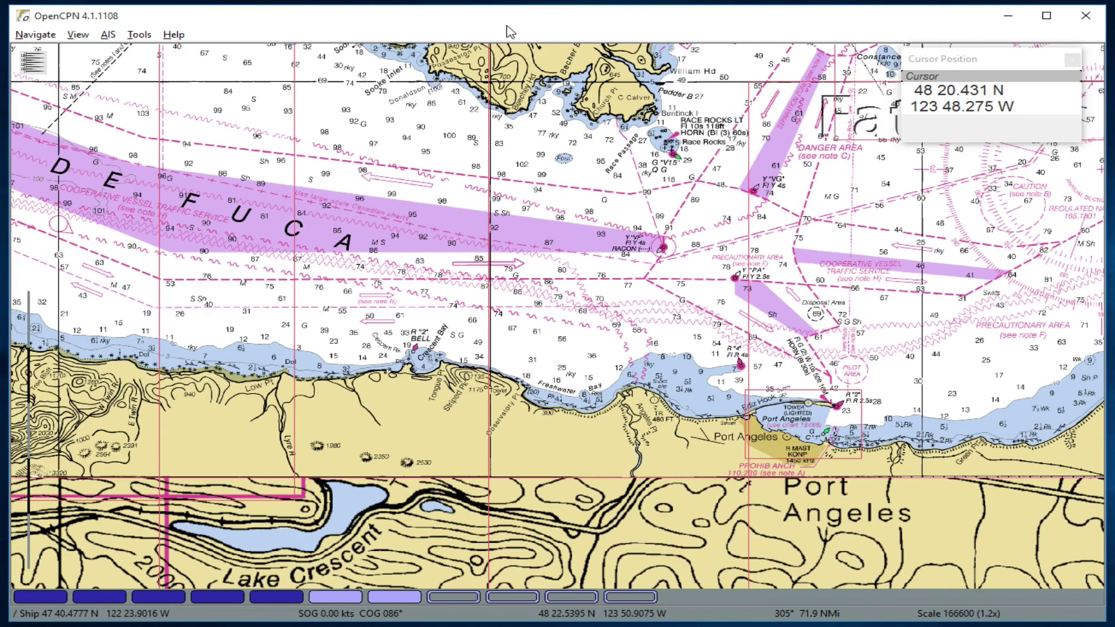
pyautogui.press('+')
pyautogui.press('-')
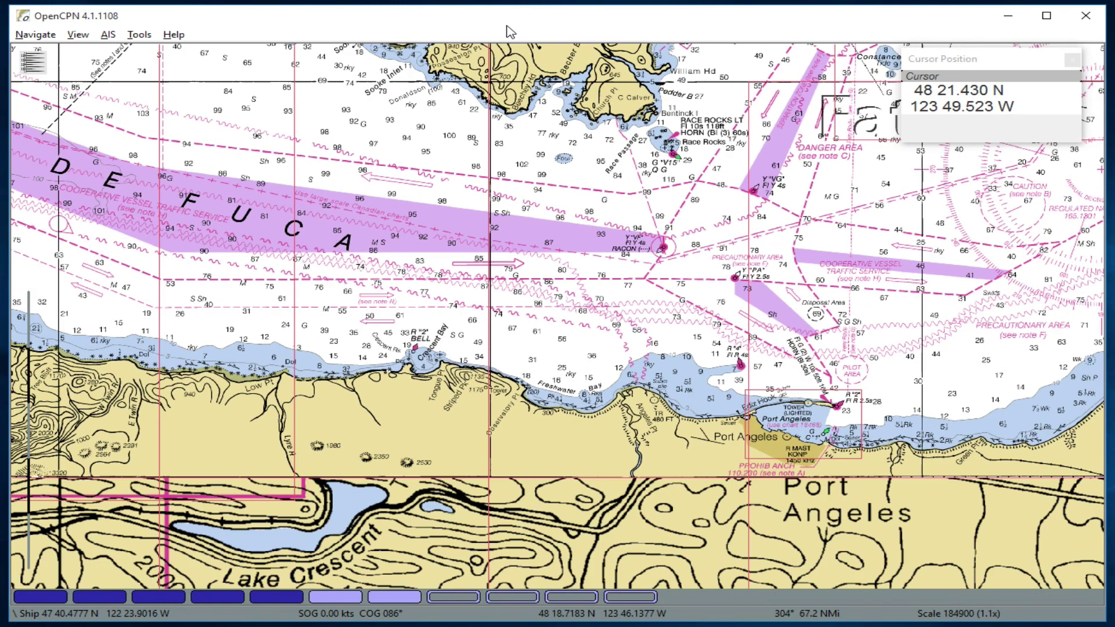
pyautogui.press('-')
pyautogui.press('-')
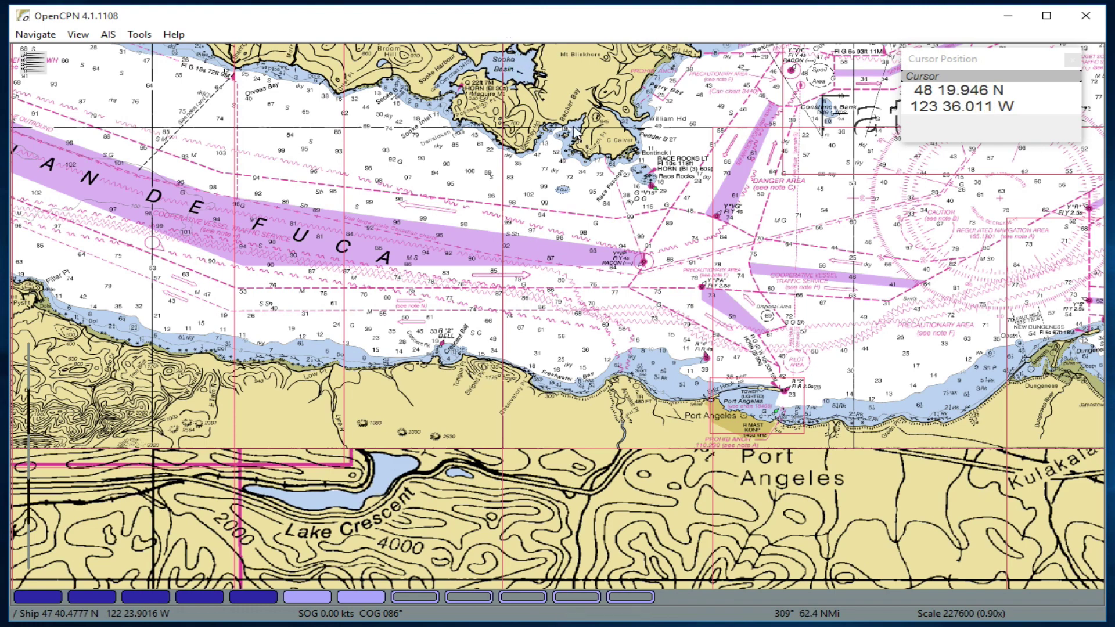
# Step: Pan the chart north so Victoria, Sooke and Port Angeles are all visible
pyautogui.press('Up')
pyautogui.press('Down')
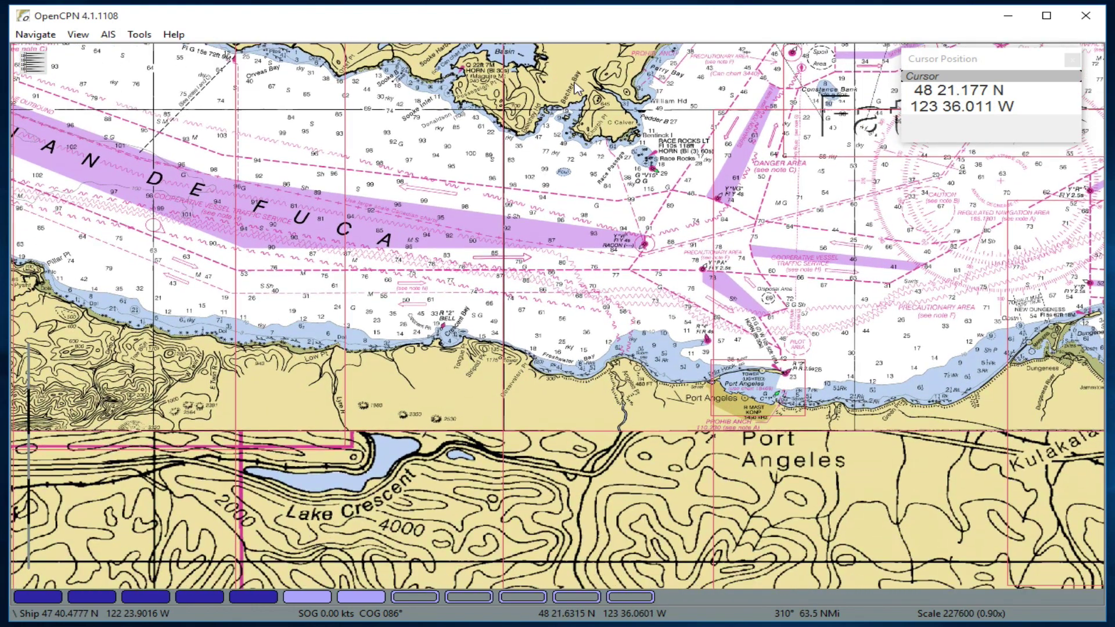
pyautogui.moveTo(577, 97); pyautogui.dragTo(590, 100)
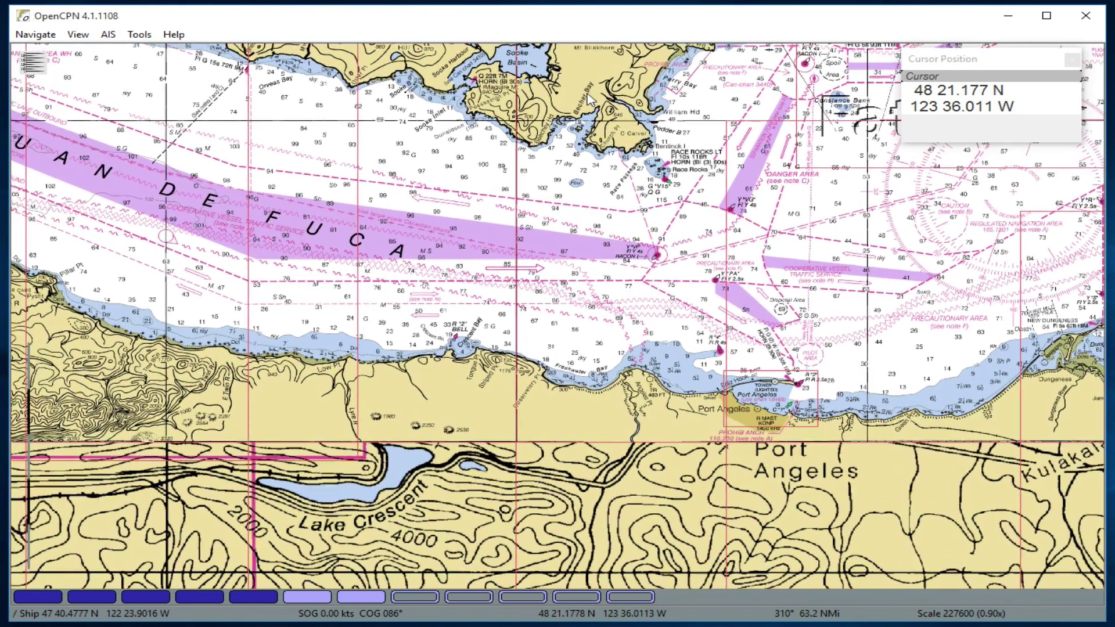
pyautogui.press('Down')
pyautogui.press('Up')
pyautogui.press('Up')
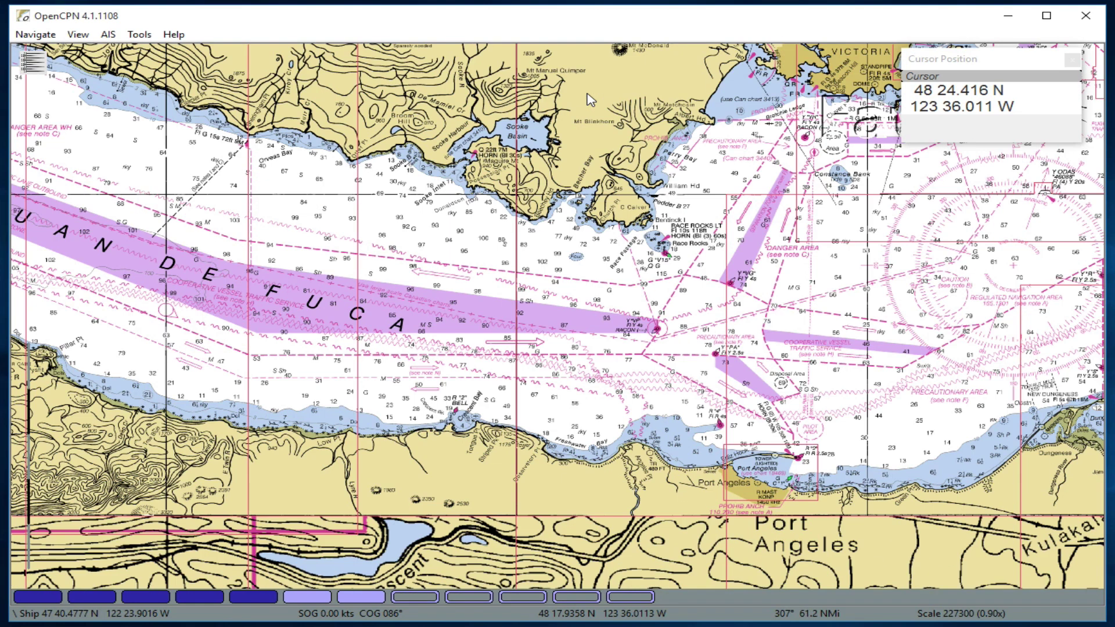
pyautogui.press('Down')
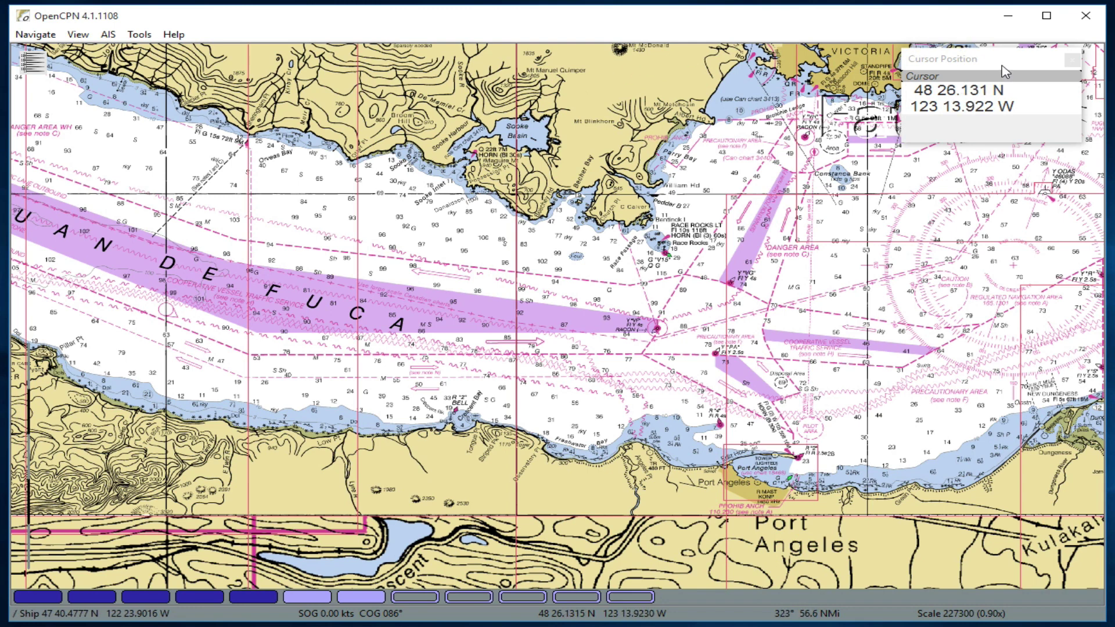
pyautogui.moveTo(1003, 63)
pyautogui.mouseDown()
pyautogui.moveTo(981, 70)
pyautogui.moveTo(999, 72)
pyautogui.mouseUp()
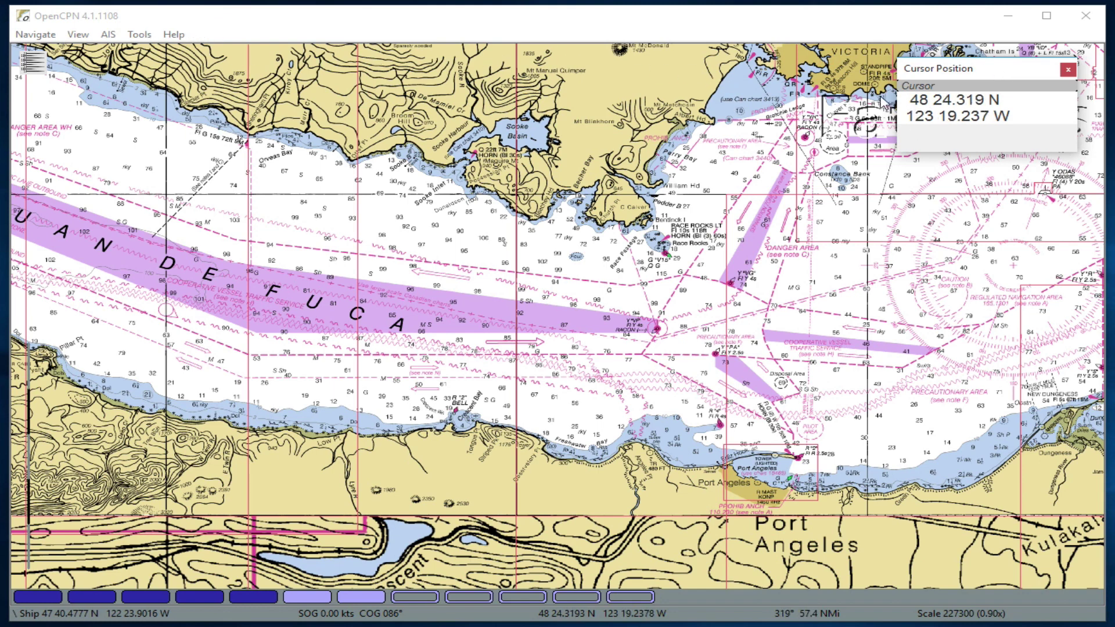
pyautogui.rightClick(927, 150)
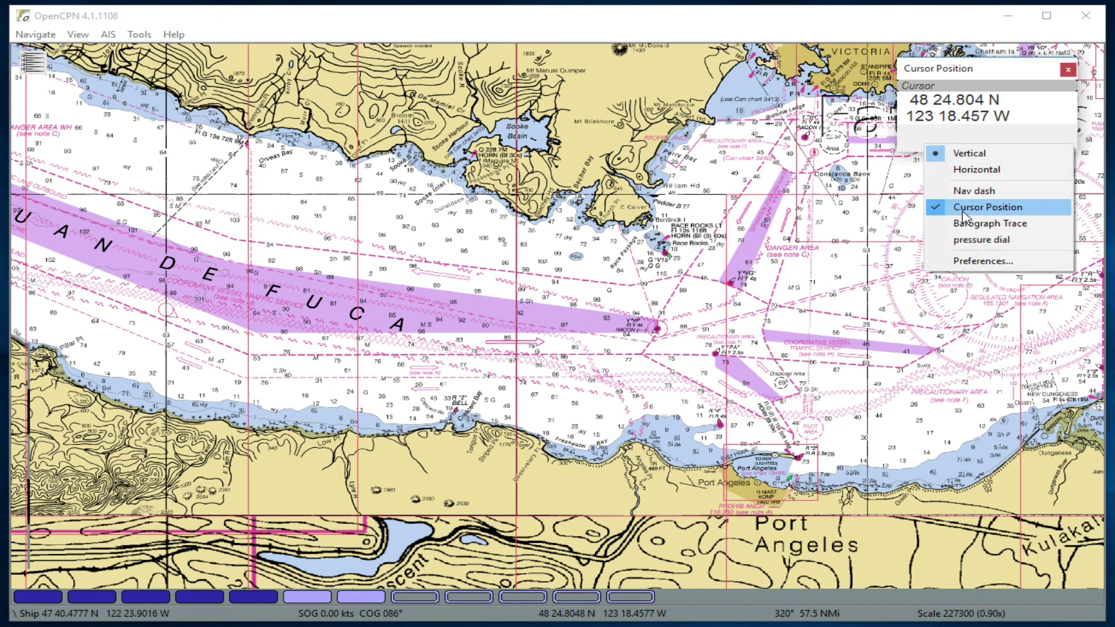
pyautogui.click(967, 262)
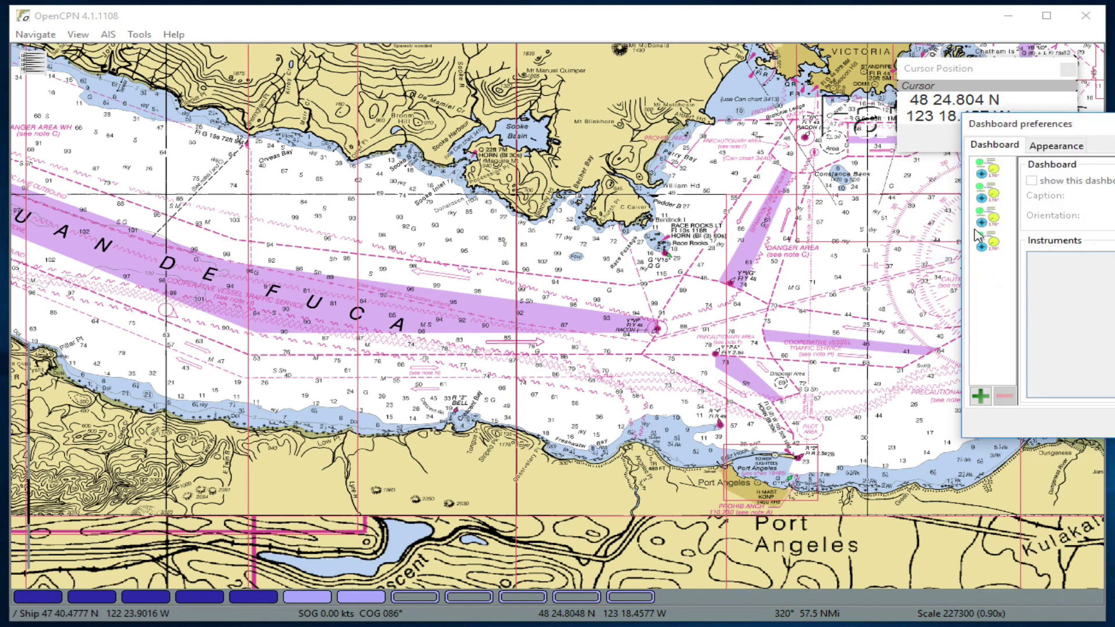
pyautogui.moveTo(1103, 124); pyautogui.dragTo(530, 102)
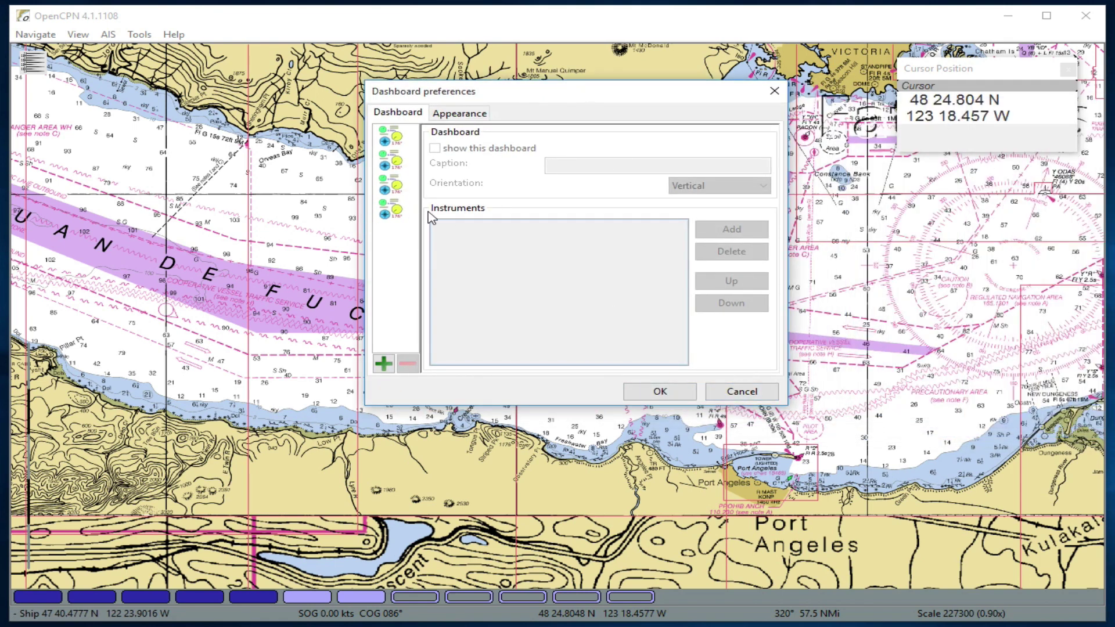
pyautogui.click(399, 162)
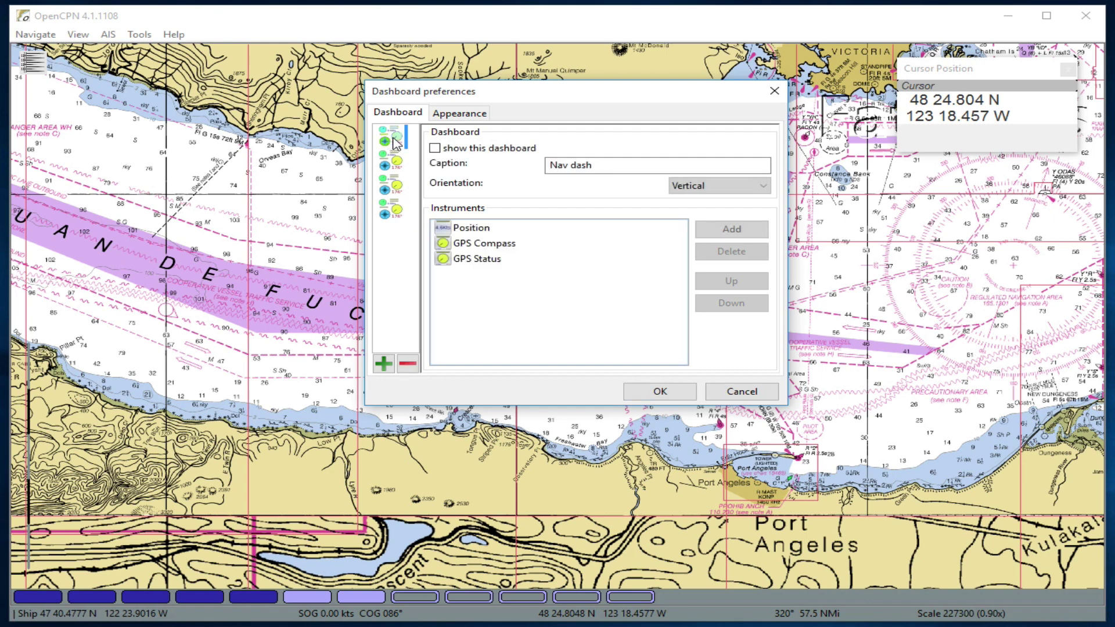
pyautogui.click(396, 165)
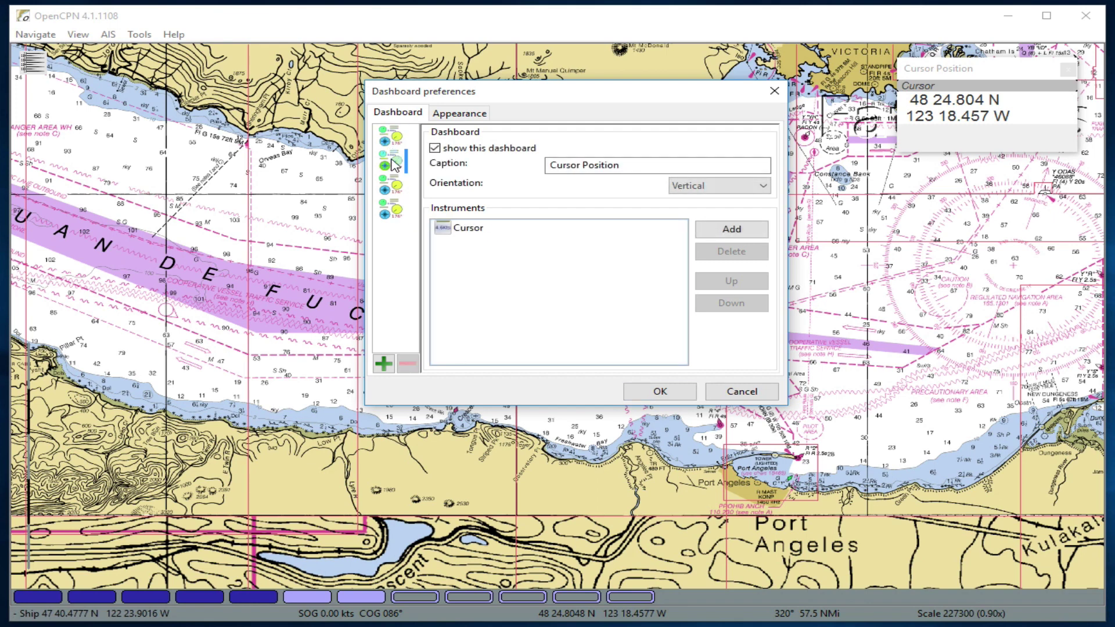
pyautogui.click(396, 187)
pyautogui.click(394, 165)
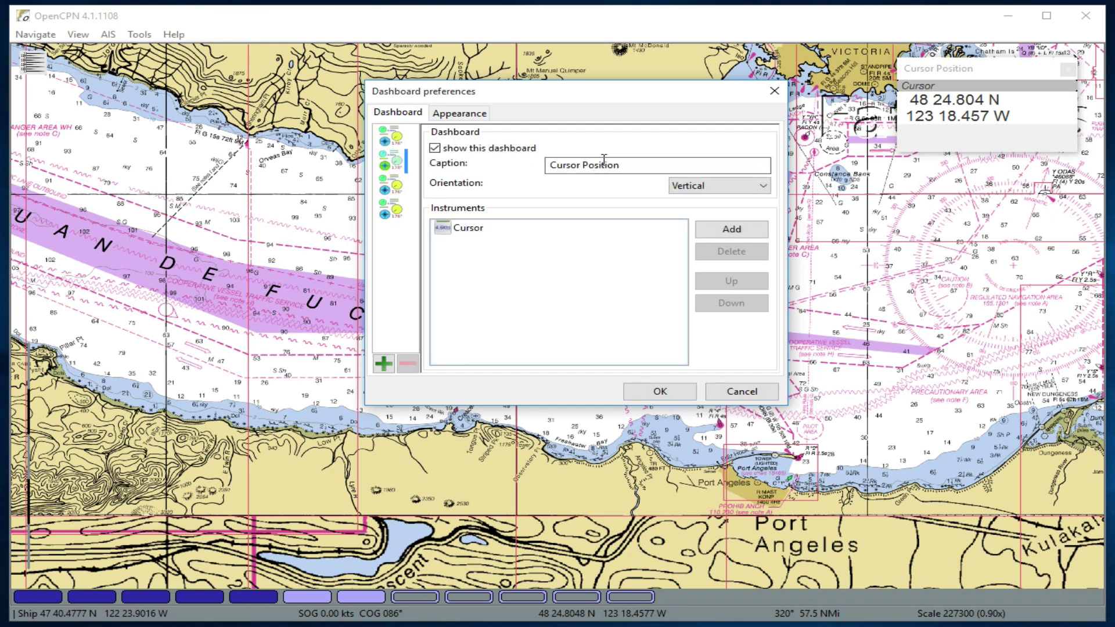
pyautogui.click(659, 167)
pyautogui.write('y')
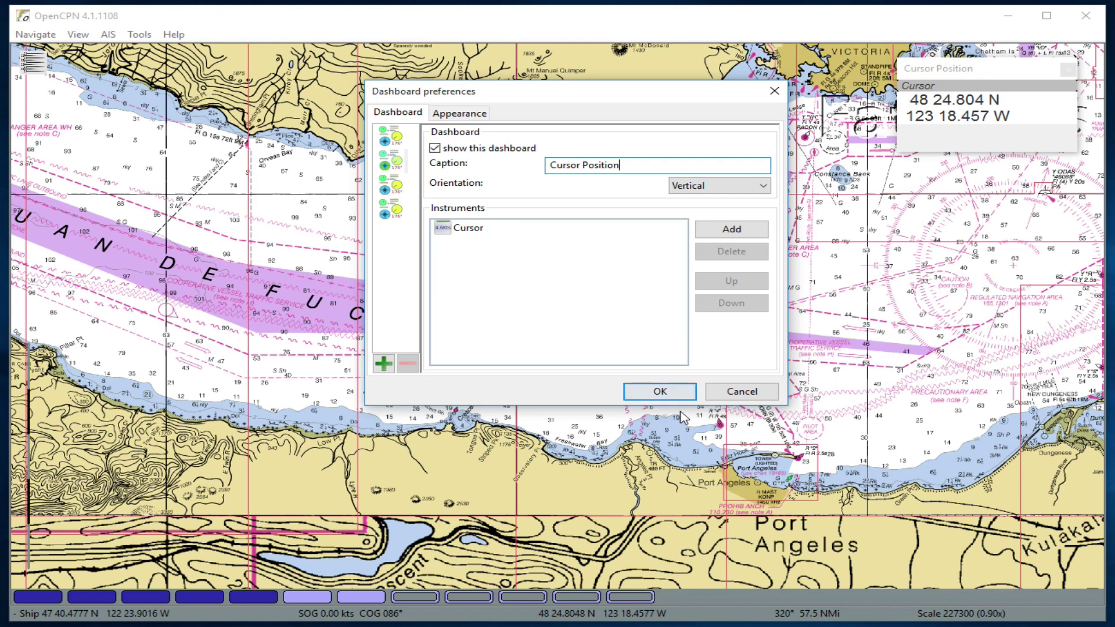
pyautogui.click(662, 392)
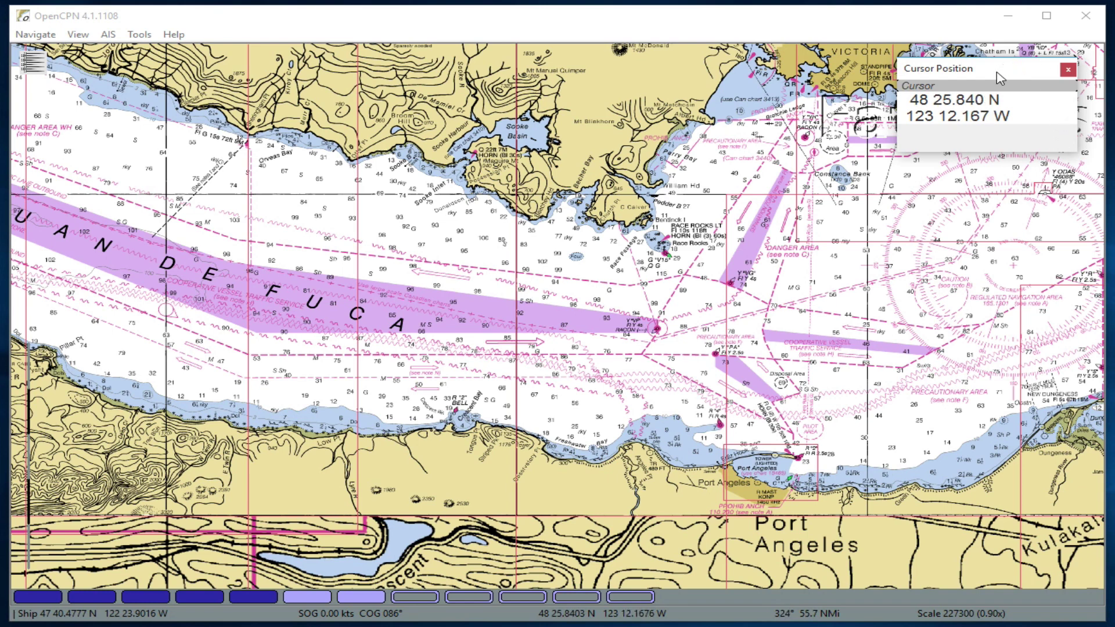
# Step: Enable the Nav dash dashboard in Dashboard Preferences and dock it on the right edge
pyautogui.rightClick(970, 139)
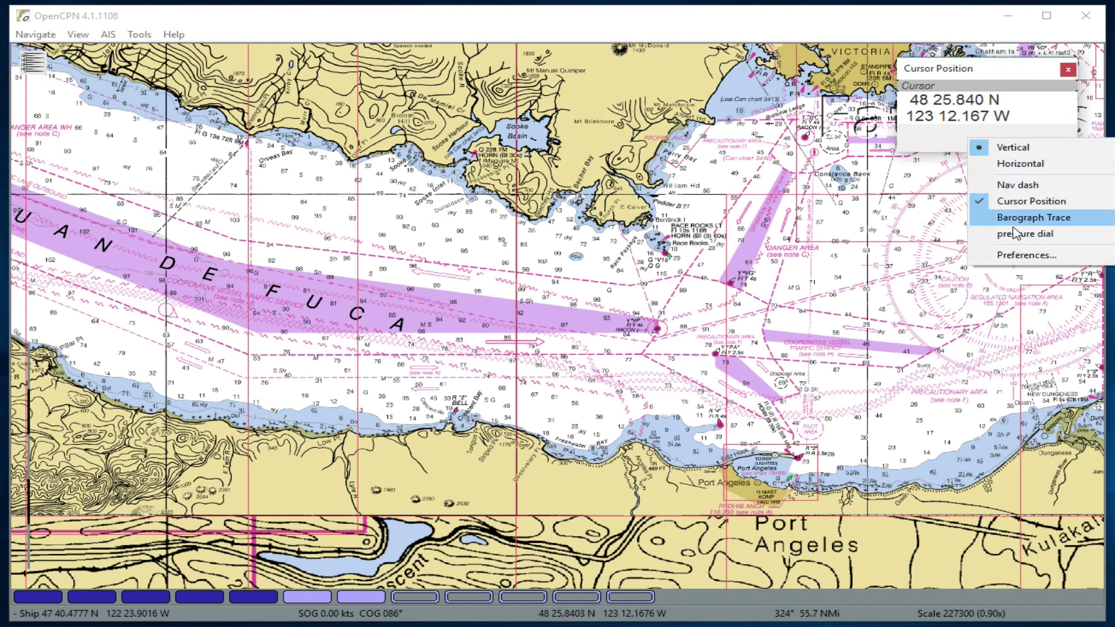
pyautogui.click(1016, 256)
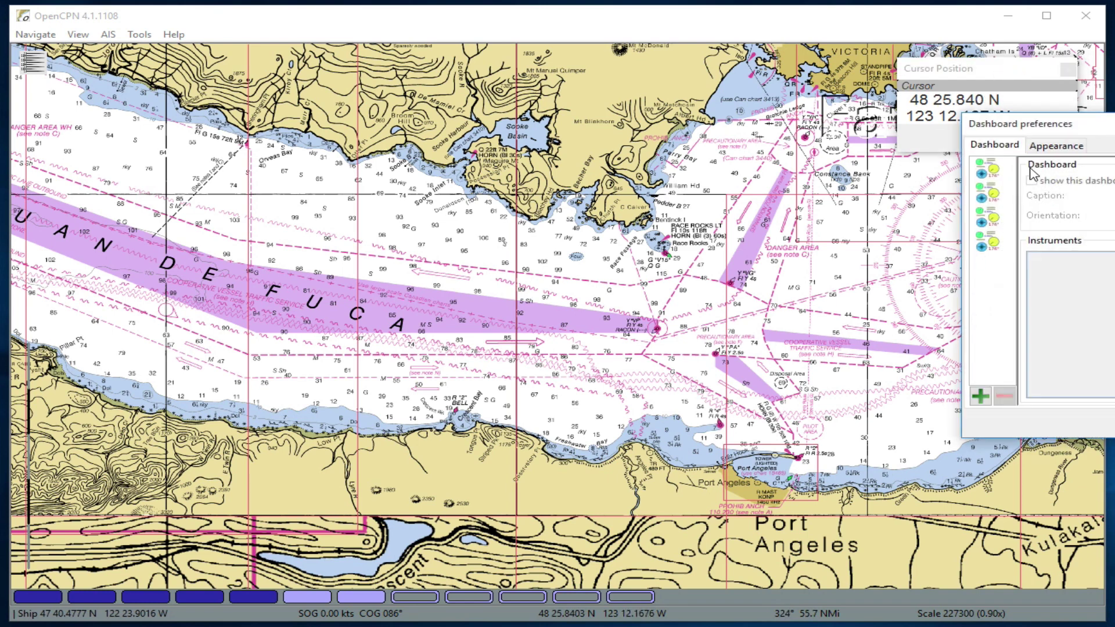
pyautogui.click(992, 170)
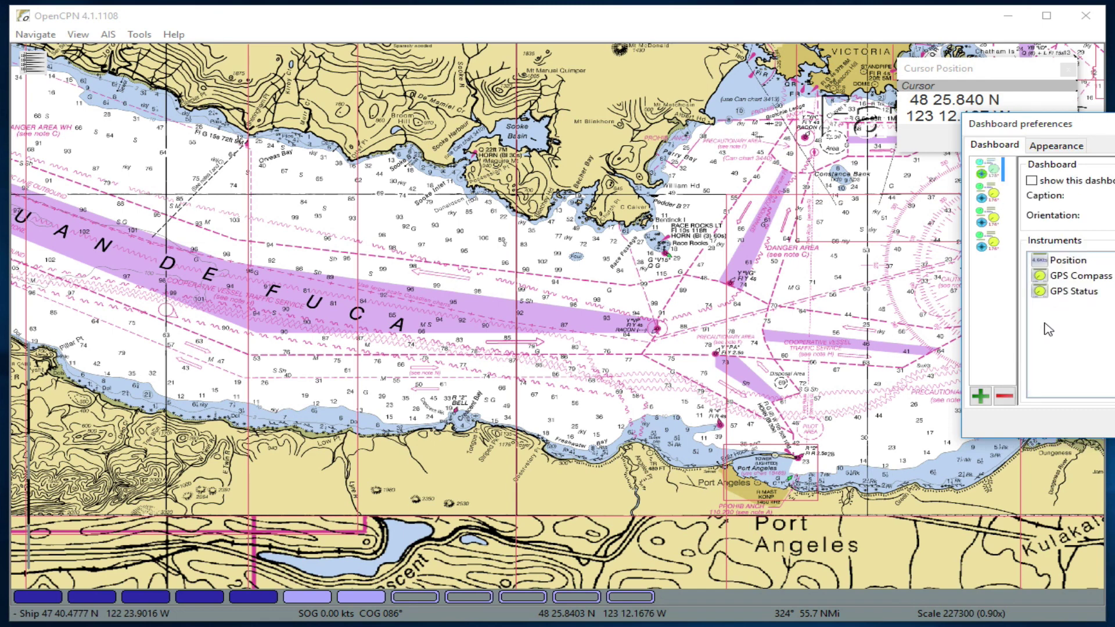
pyautogui.click(1032, 181)
pyautogui.moveTo(1111, 132); pyautogui.dragTo(556, 84)
pyautogui.click(730, 366)
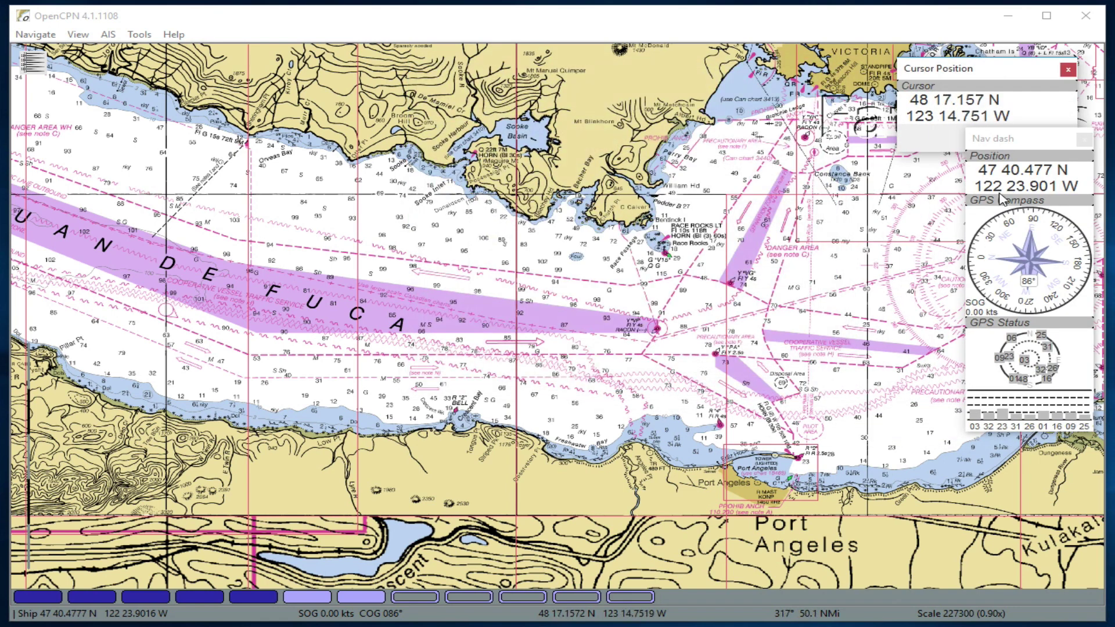
pyautogui.moveTo(998, 138); pyautogui.dragTo(1112, 177)
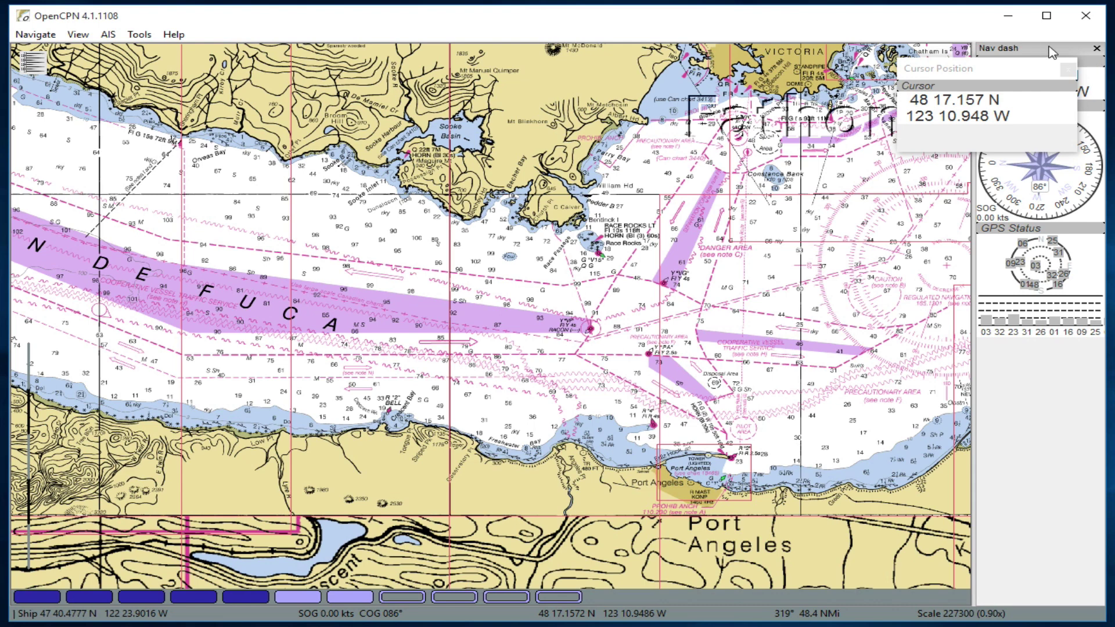
# Step: Drag the Nav dash panel off-screen and zoom in to 1.4x on the separation zones near buoy PA
pyautogui.moveTo(1051, 51); pyautogui.dragTo(1114, 177)
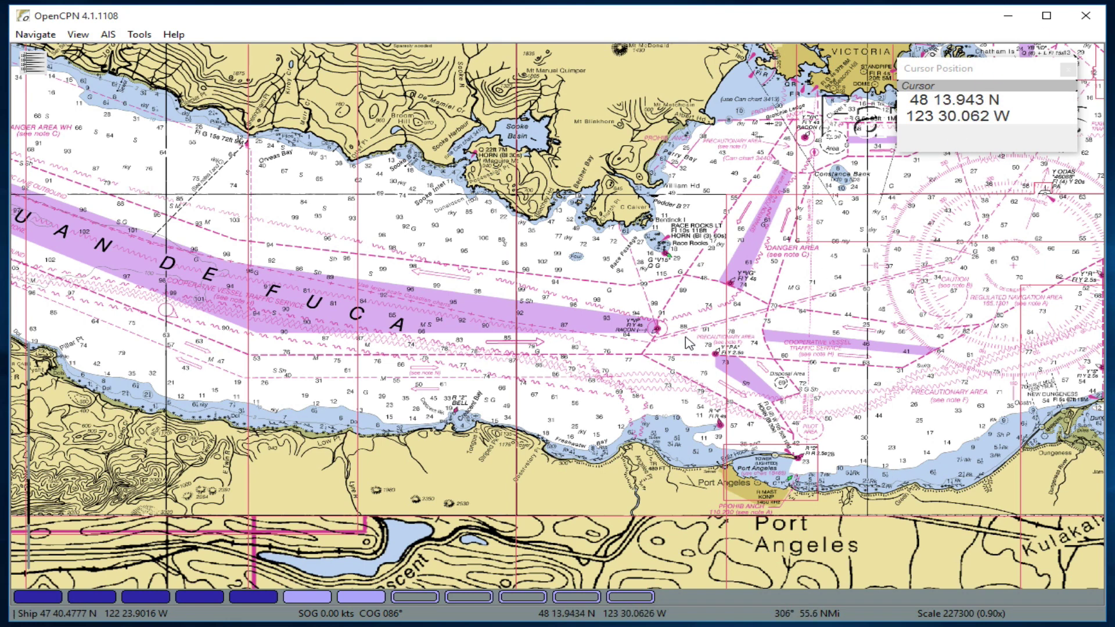
pyautogui.scroll(2, 664, 346)
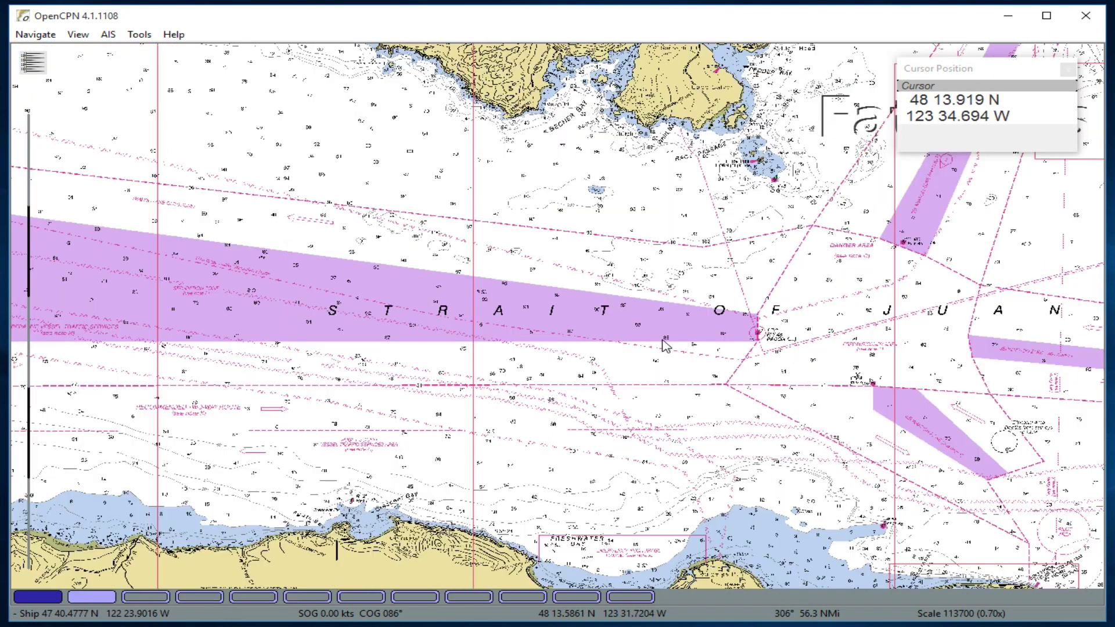
pyautogui.scroll(2, 434, 298)
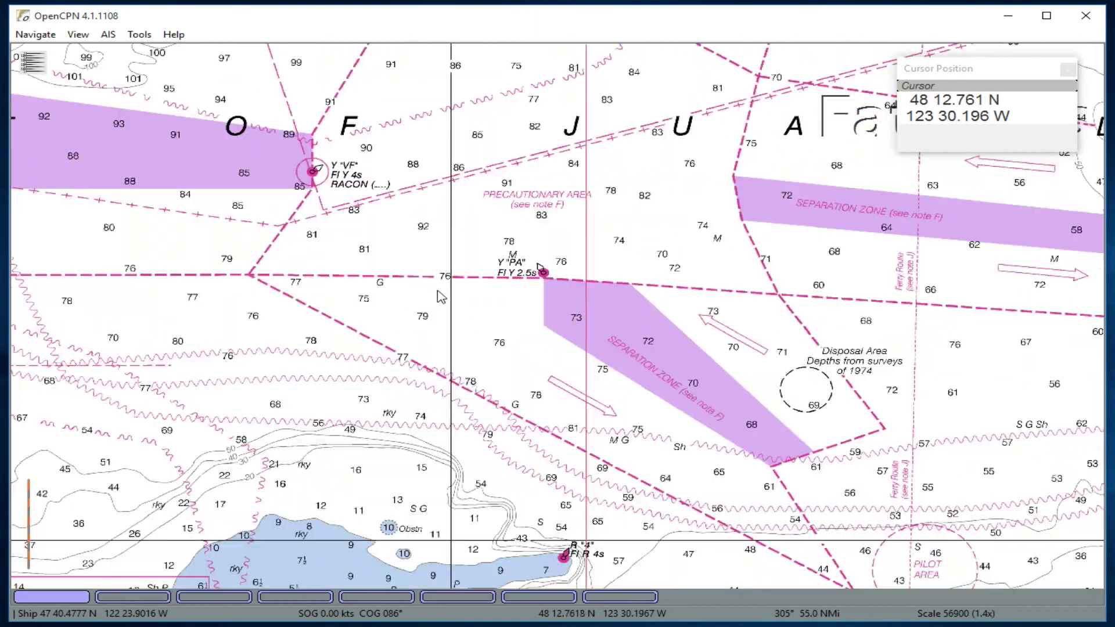